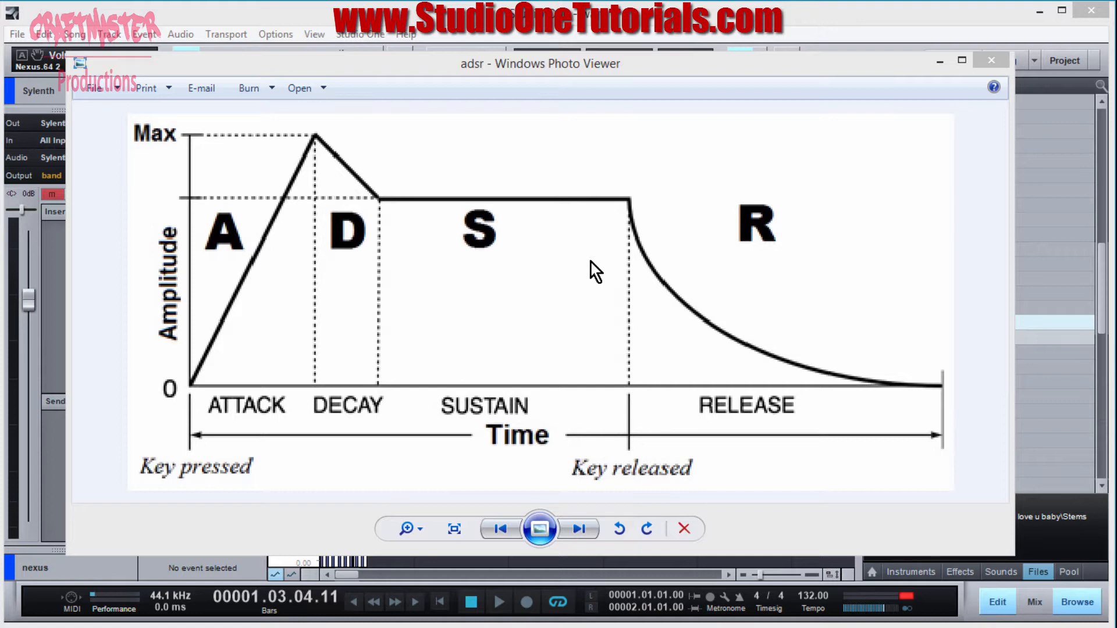
Step: Close the ADSR diagram, open the nexus track's clip in the note editor and open its Mojito instrument
click(989, 62)
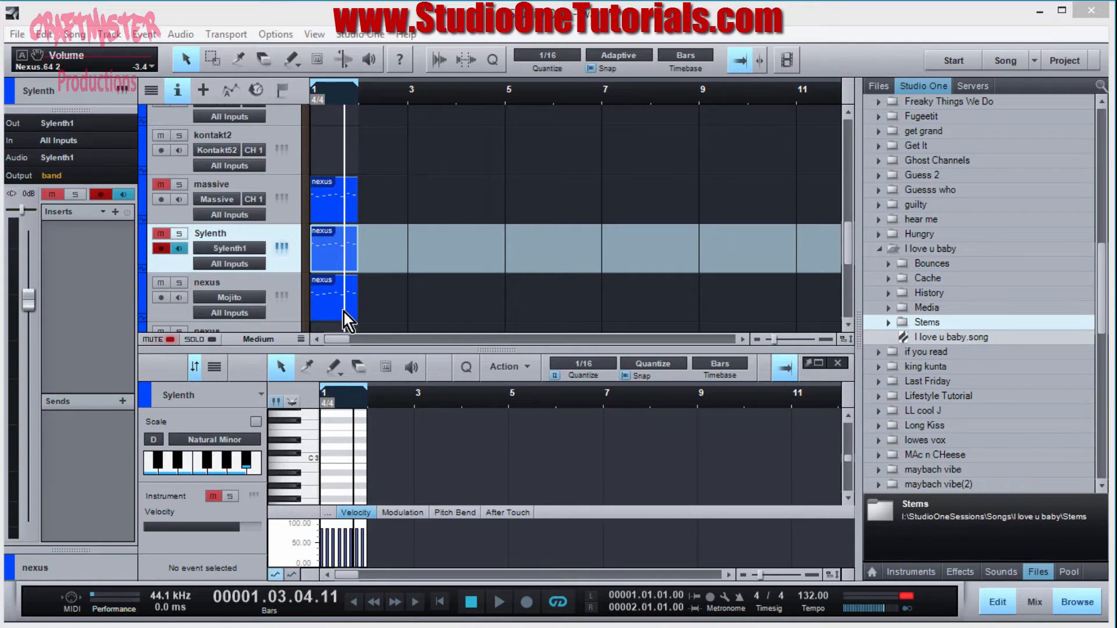
click(279, 285)
double_click(330, 307)
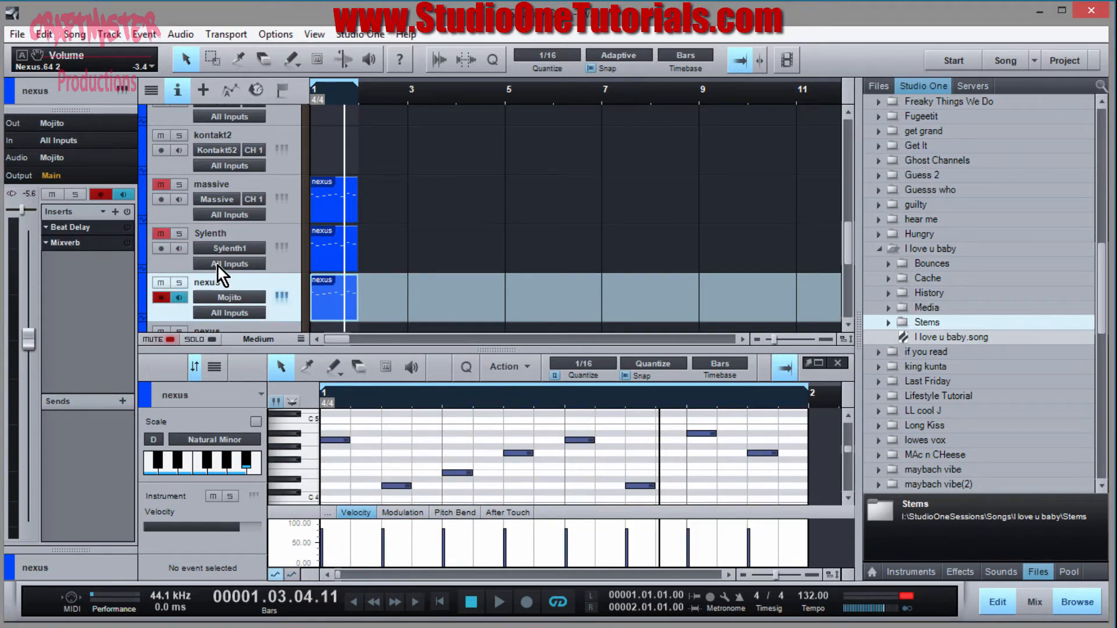
click(282, 296)
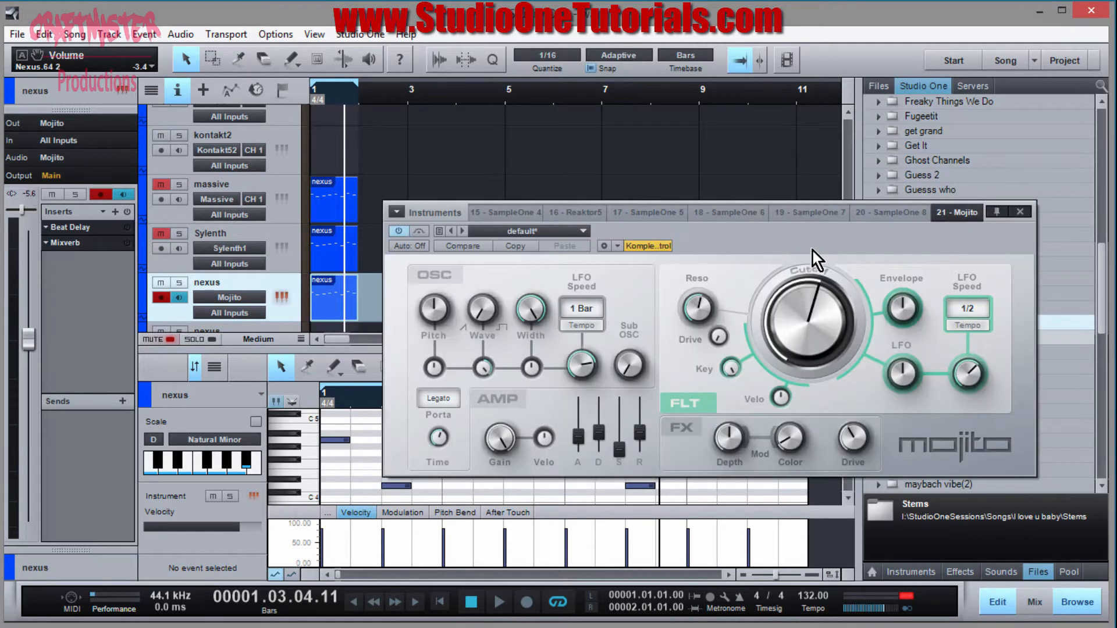
drag(833, 248, 637, 146)
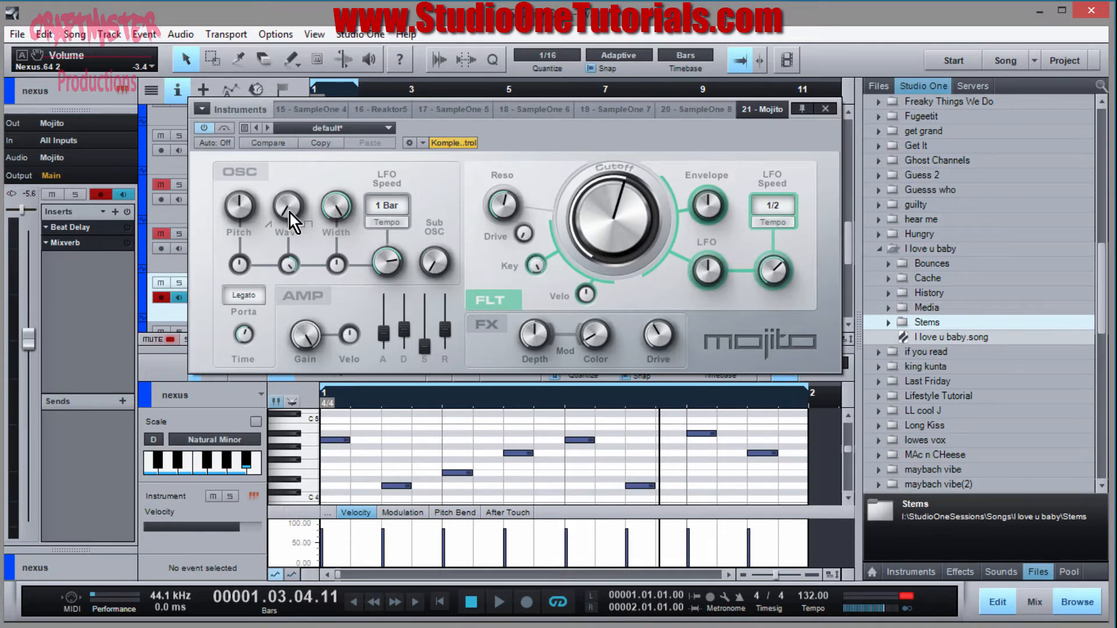
Step: Set Mojito's amp attack, sustain and release to minimum and decay to maximum, and open the filter cutoff fully
drag(378, 330, 404, 396)
drag(404, 346, 416, 260)
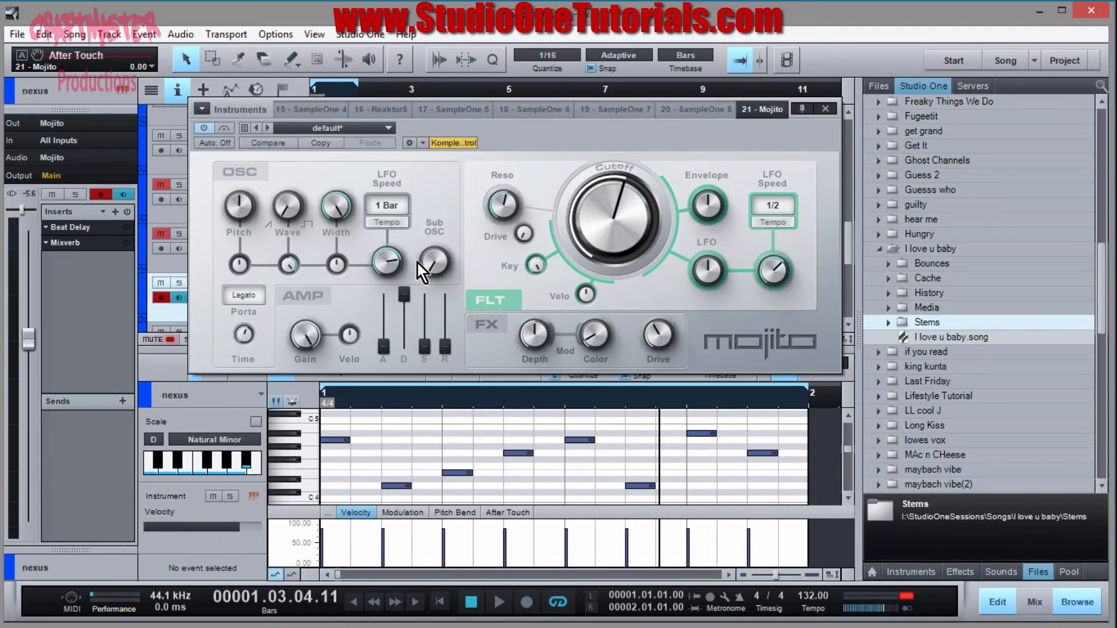
drag(617, 223, 632, 95)
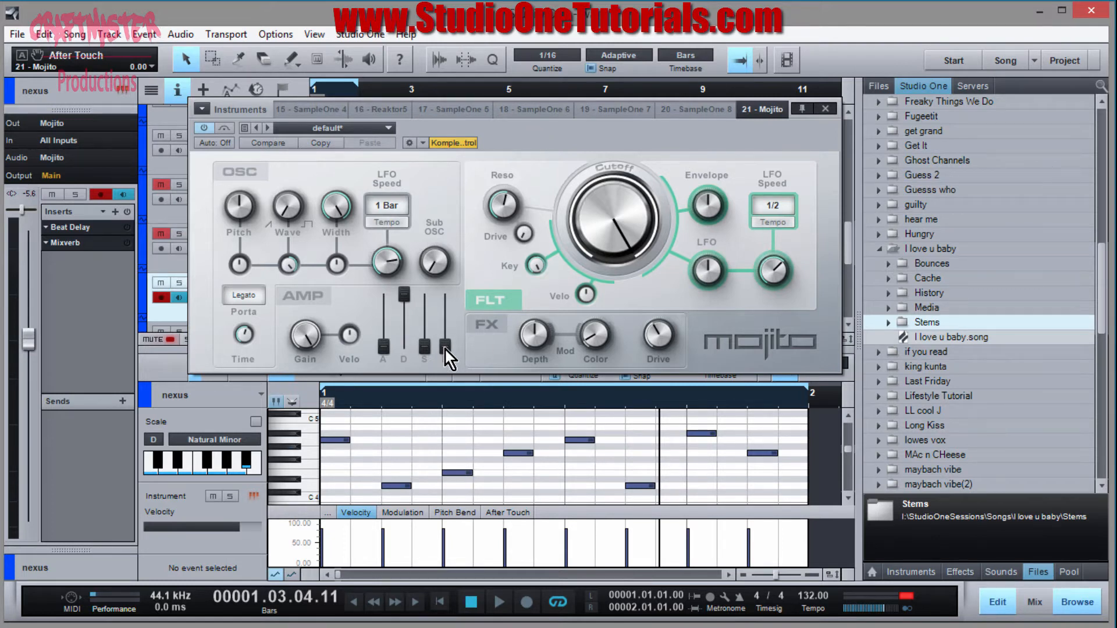
drag(445, 349, 446, 373)
drag(429, 352, 428, 338)
drag(428, 337, 430, 353)
click(388, 349)
mouse_move(404, 296)
mouse_down()
mouse_move(402, 355)
mouse_move(406, 310)
mouse_move(409, 375)
mouse_move(413, 327)
mouse_move(420, 386)
mouse_move(417, 282)
mouse_move(411, 357)
mouse_move(414, 292)
mouse_move(408, 350)
mouse_move(405, 294)
mouse_up()
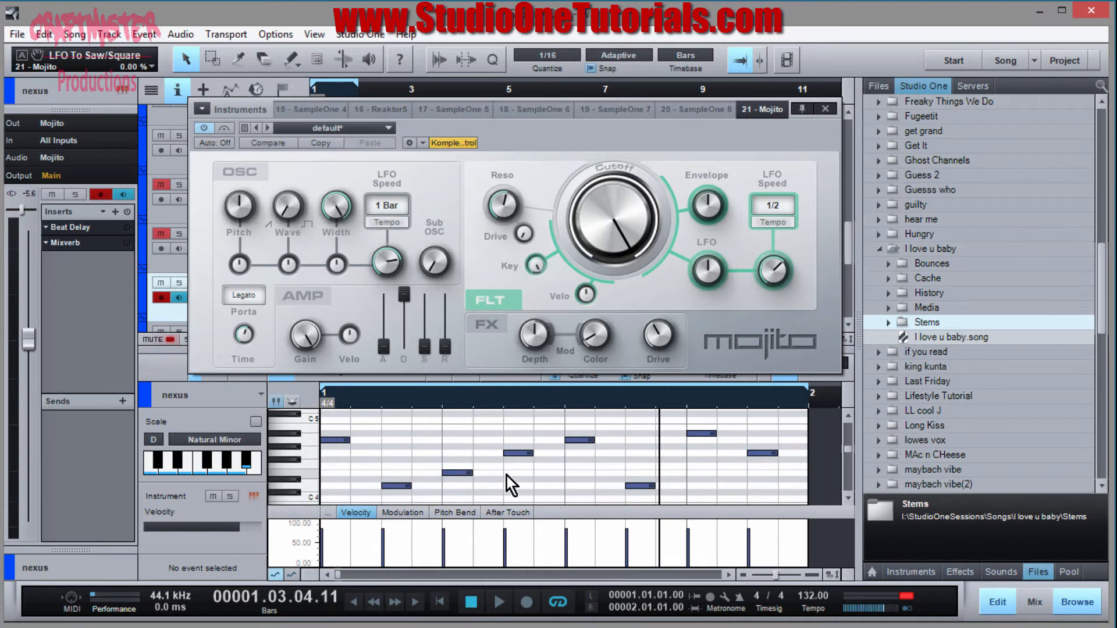
Step: Set Mojito's amp decay to 0 ms and play the pattern from the start of the song
drag(404, 295, 399, 397)
key(comma)
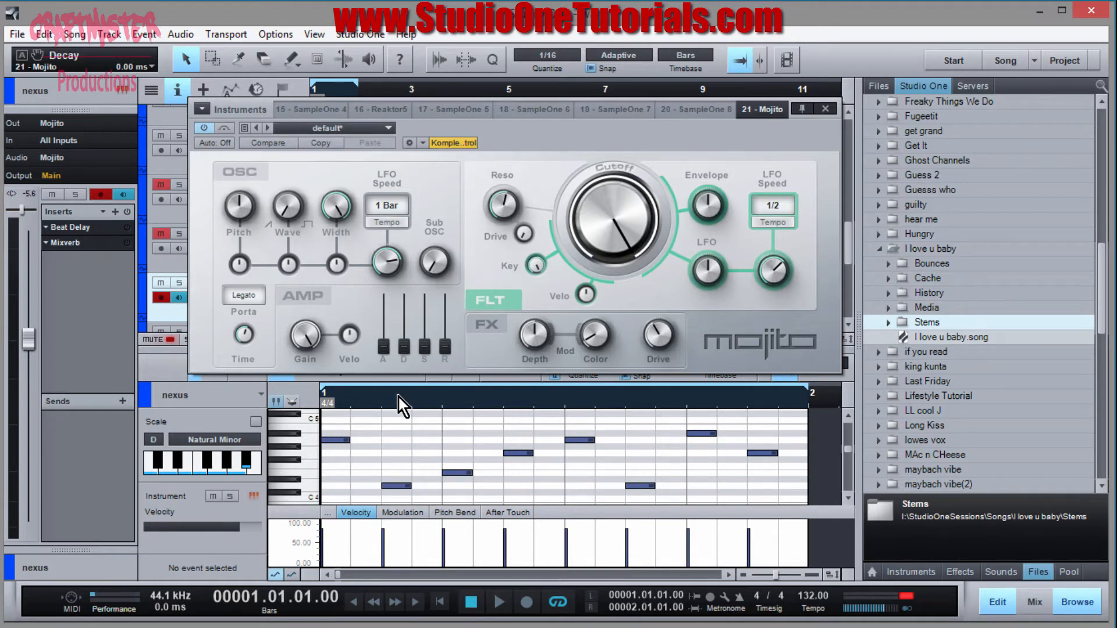
key(space)
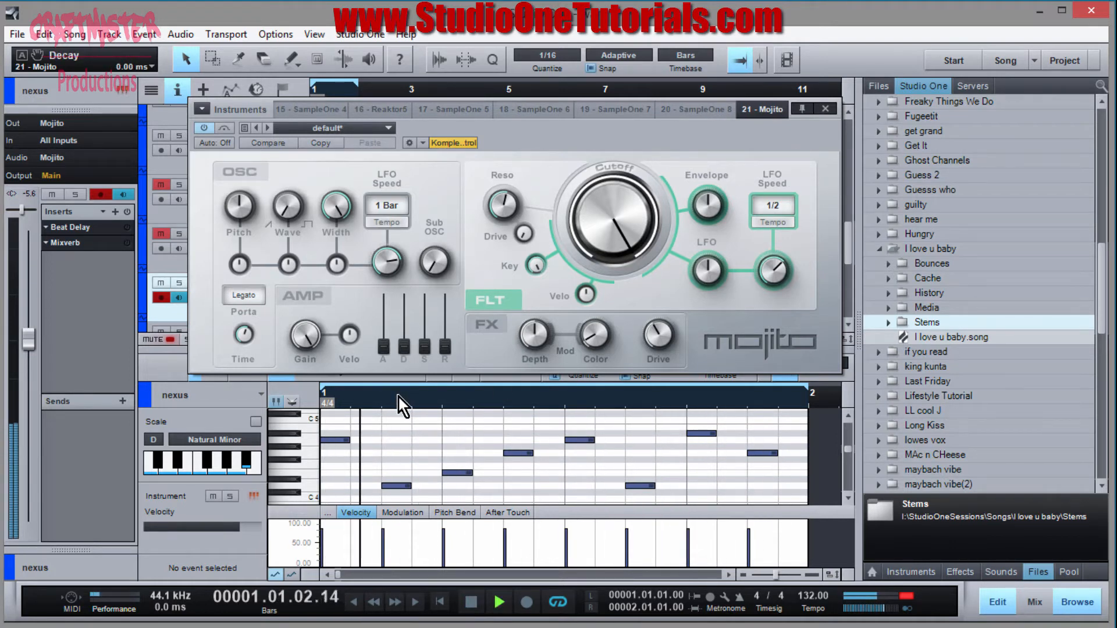
key(space)
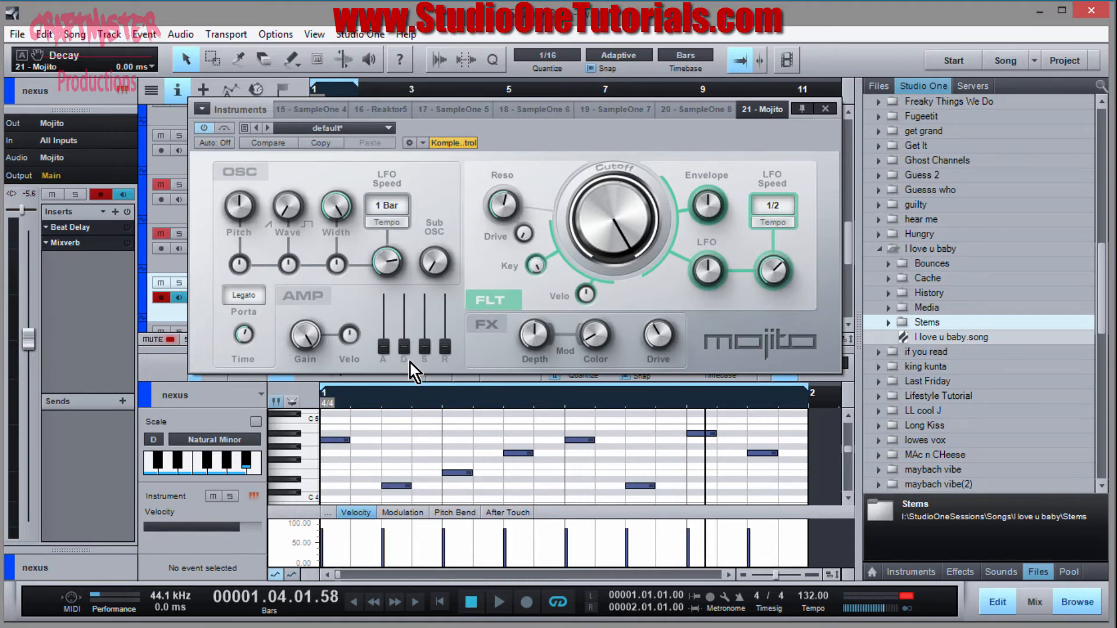
Step: Raise Mojito's amp decay to 171.9 ms while playing the pattern to shape a short pluck
mouse_move(407, 352)
mouse_down()
mouse_move(410, 326)
mouse_move(408, 355)
mouse_up()
key(space)
drag(408, 358, 406, 347)
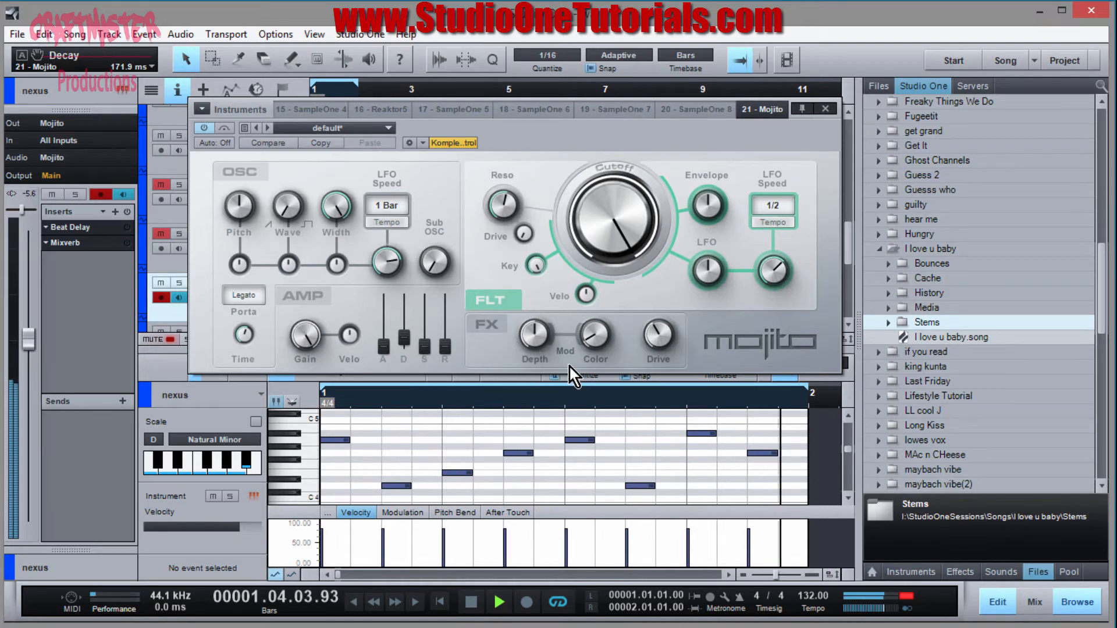
key(space)
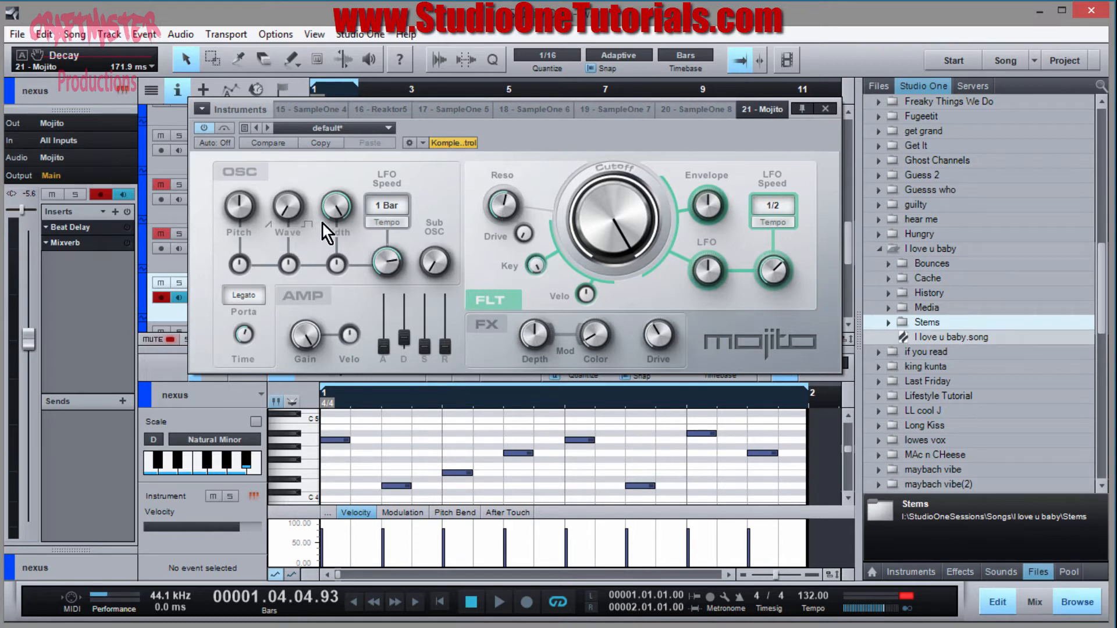
Step: Set Mojito's saw/square wave balance to 0.37 and lower the filter cutoff to 3.26 kHz while auditioning the pattern
drag(294, 210, 310, 174)
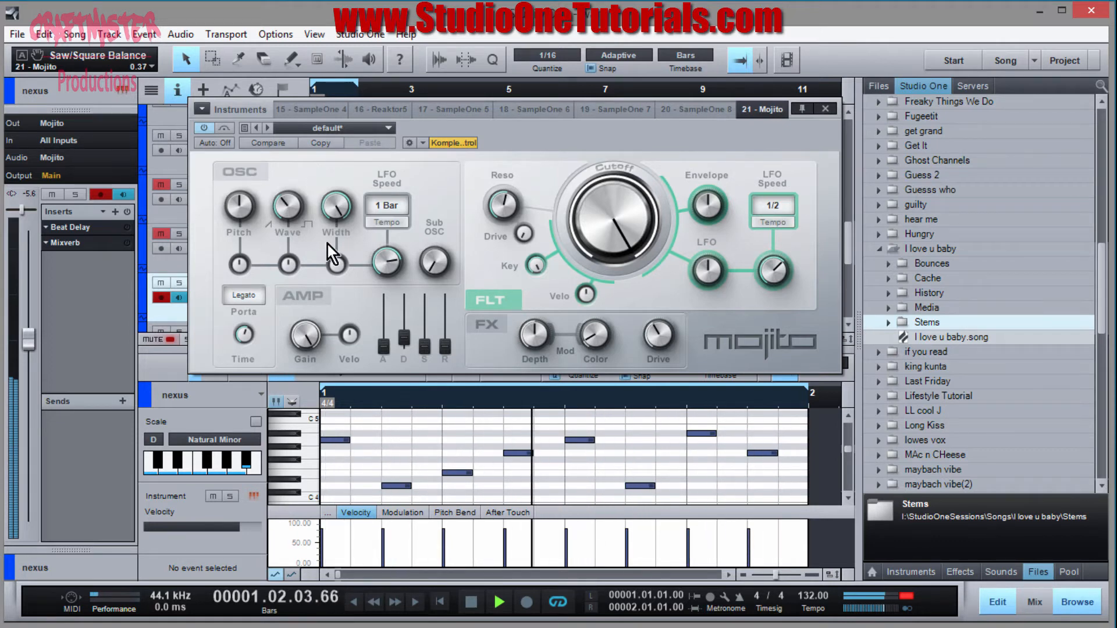
key(space)
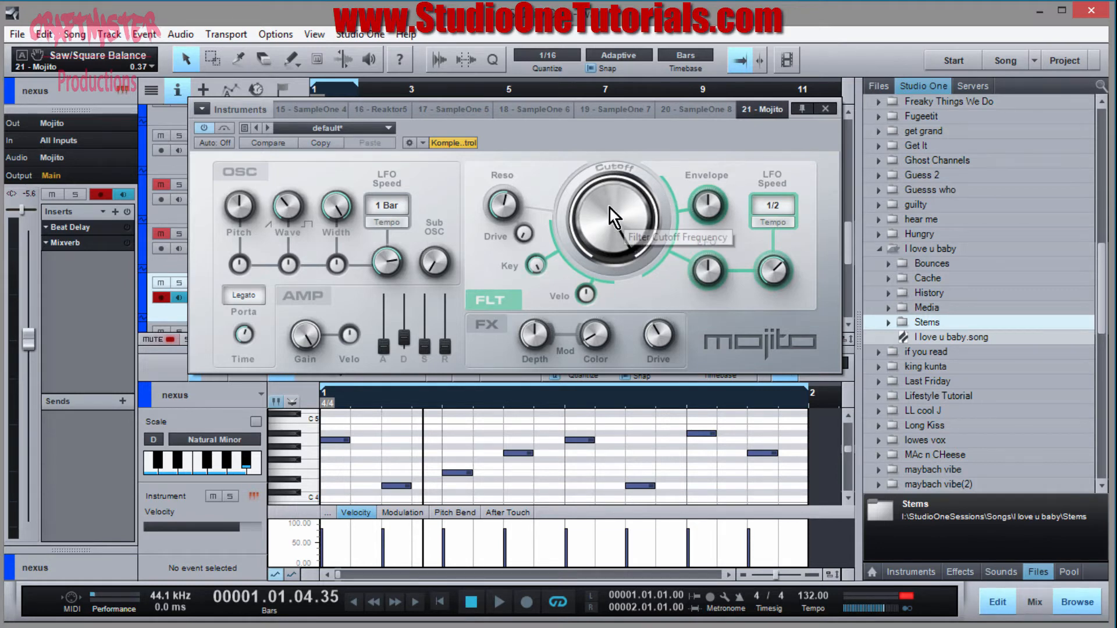
key(space)
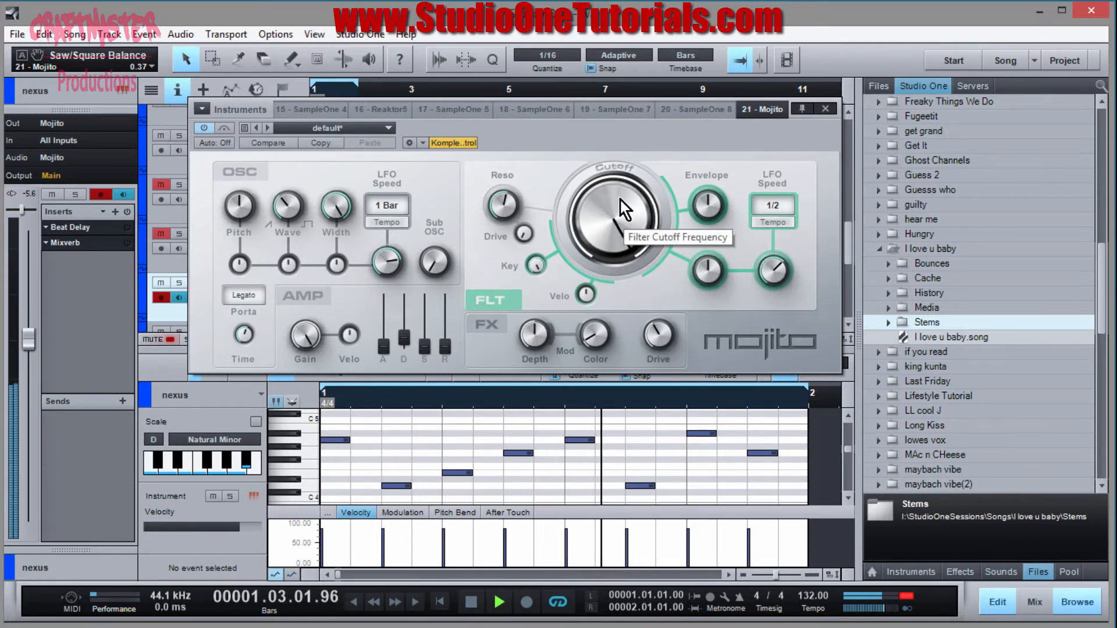
drag(620, 200, 631, 250)
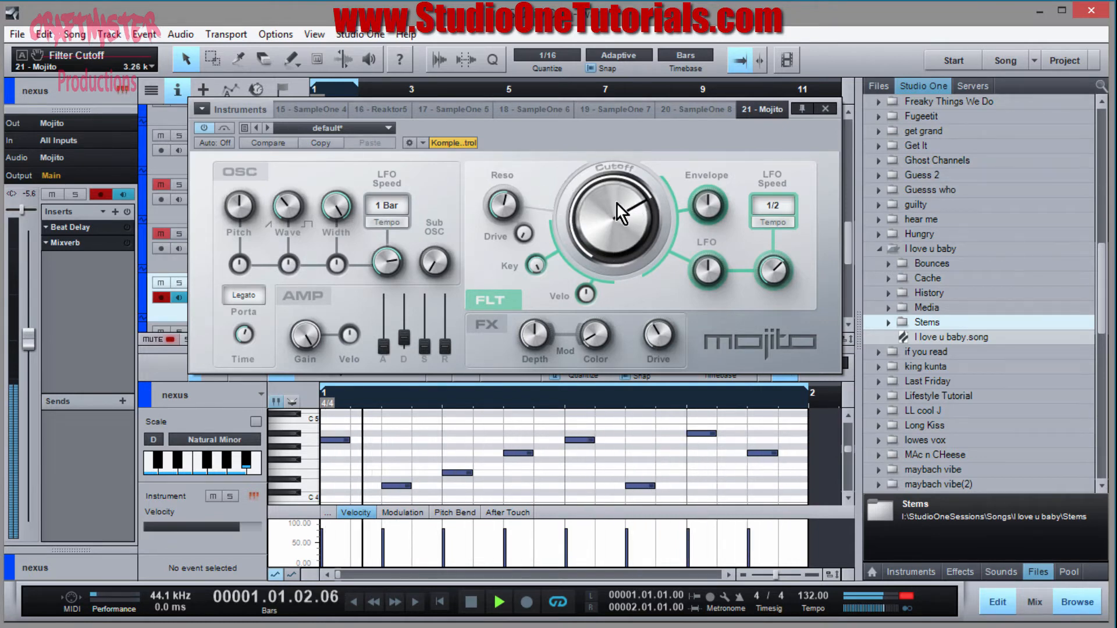
key(space)
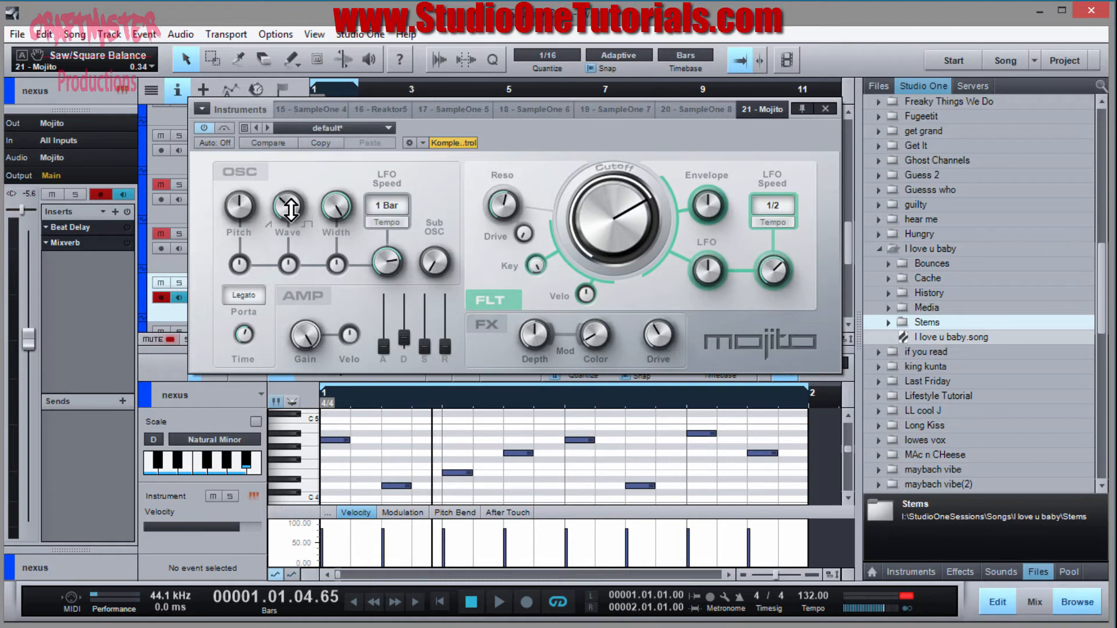
Step: Fine-tune the oscillator's saw/square balance, set its LFO modulation amount to 100 % and audition the pattern
mouse_move(286, 207)
mouse_down()
mouse_move(294, 217)
mouse_move(295, 206)
mouse_up()
click(385, 208)
click(435, 209)
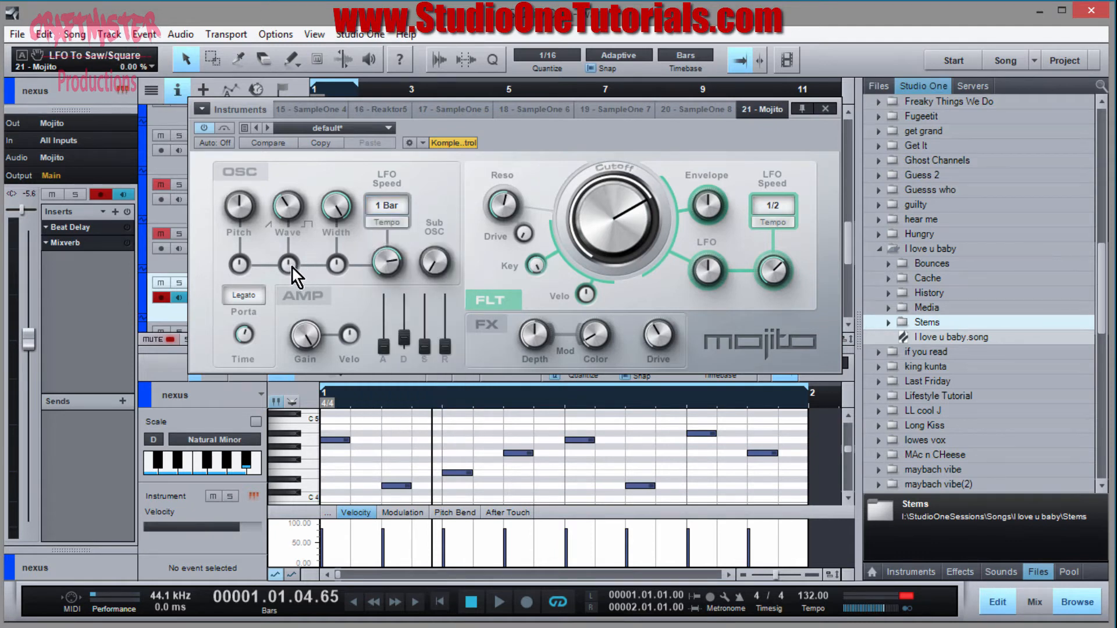
drag(292, 273, 295, 203)
key(space)
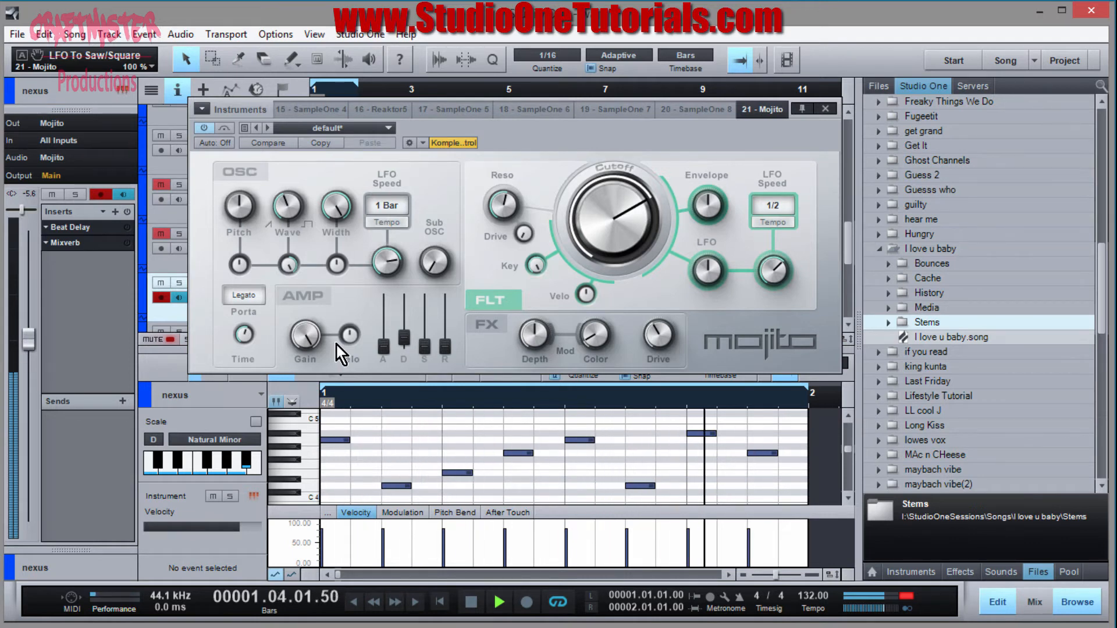
key(space)
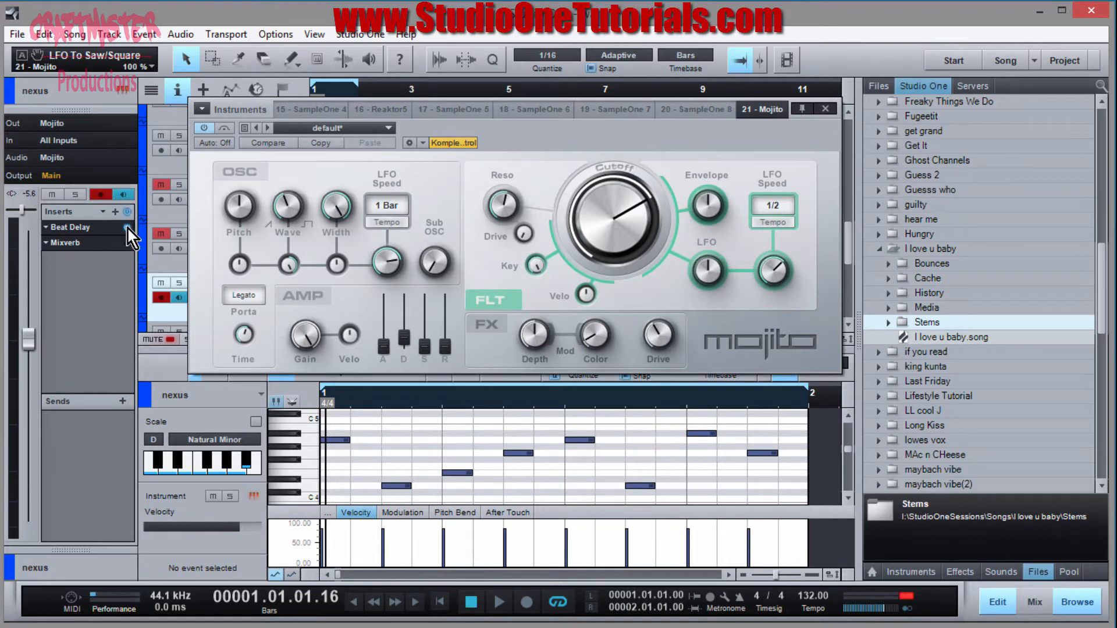
Step: Audition the pattern with the Beat Delay insert active on the nexus track and open the delay's settings
key(space)
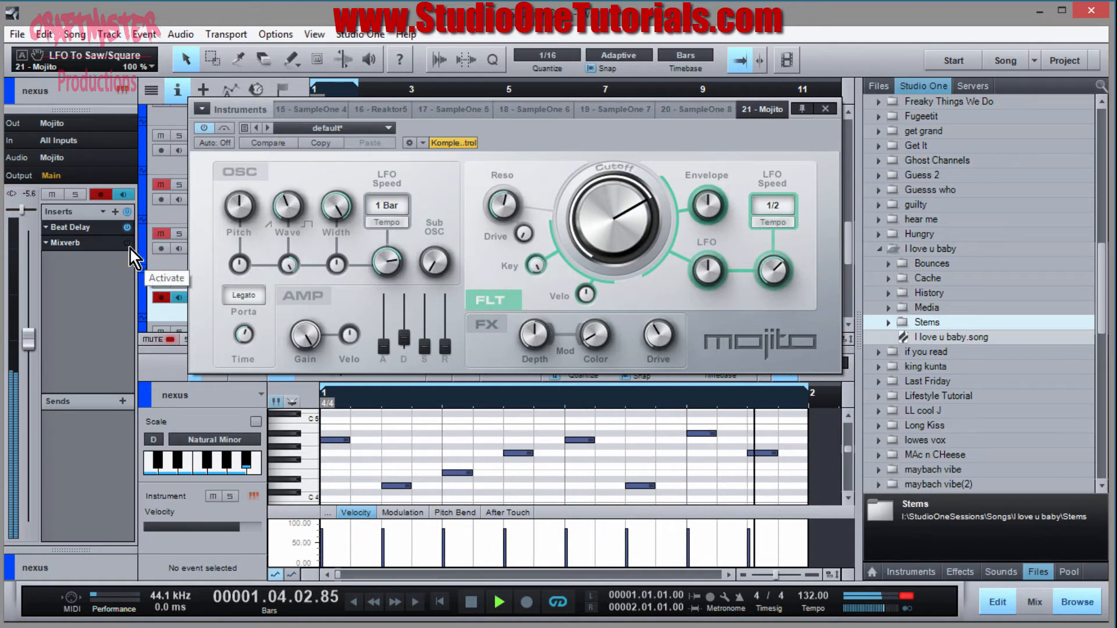
key(space)
click(112, 230)
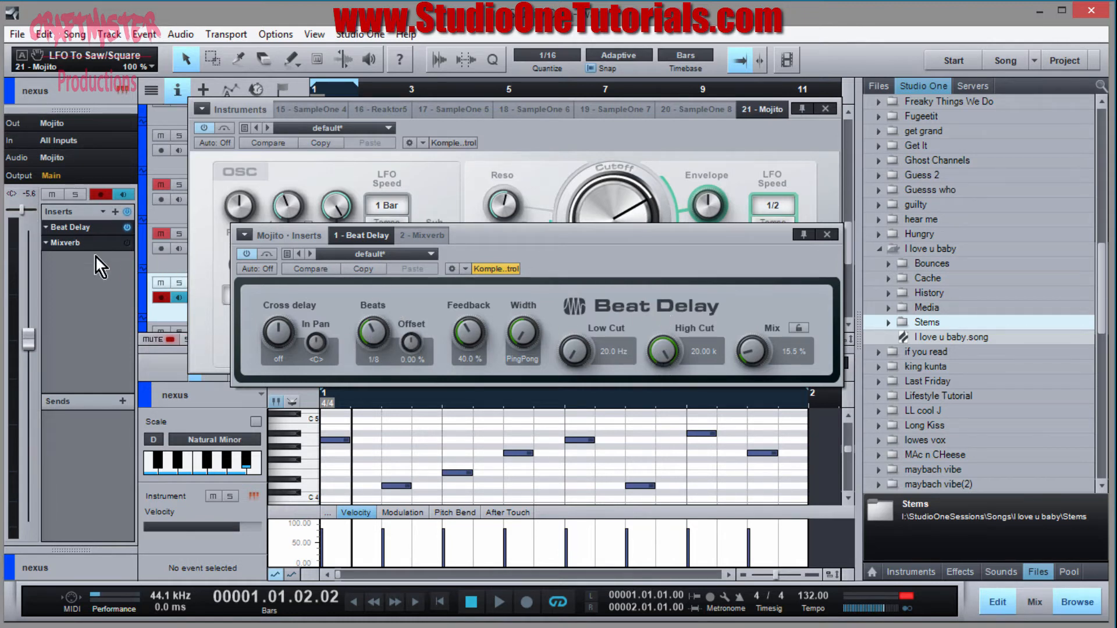
Step: Activate and open the Mixverb insert, lower its mix to 16 % while auditioning, and close the plug-in windows
click(117, 244)
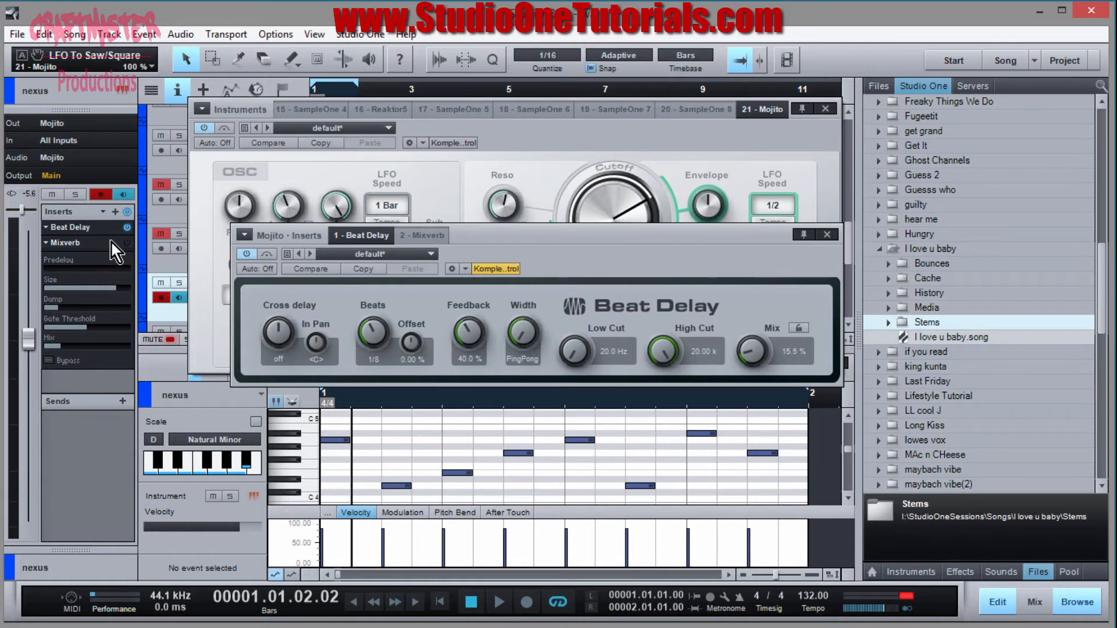
click(116, 243)
double_click(104, 244)
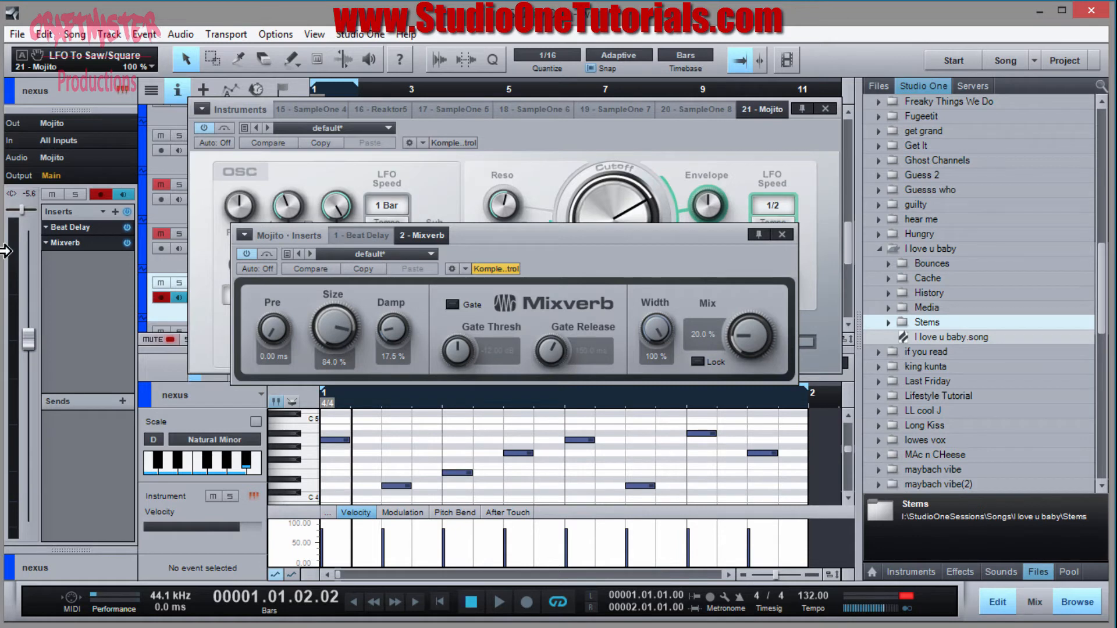
key(space)
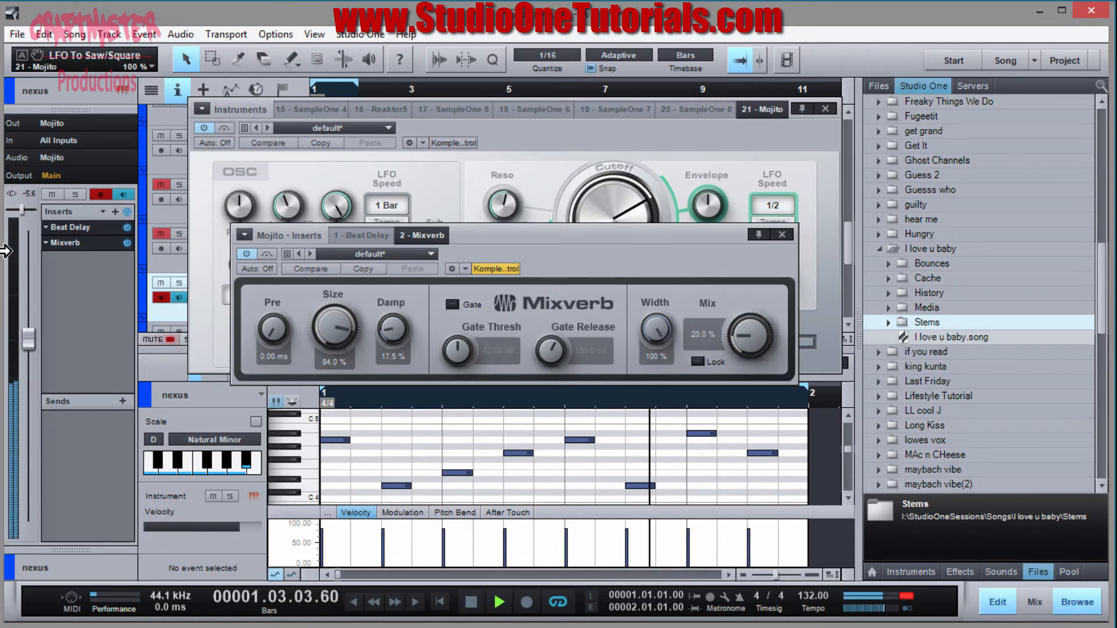
drag(750, 332, 760, 338)
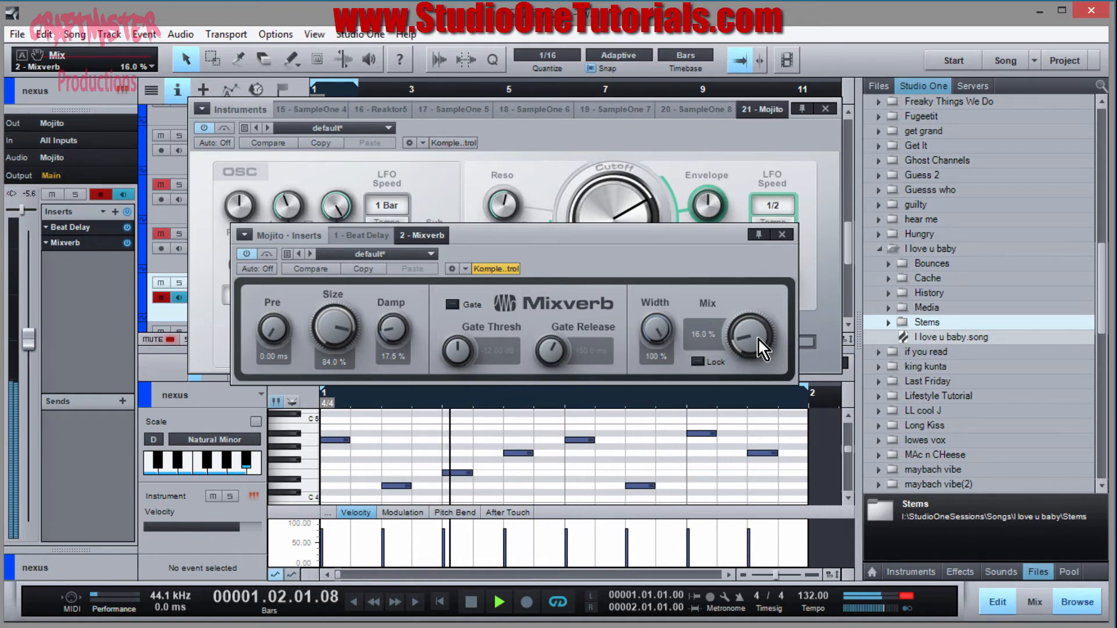
key(space)
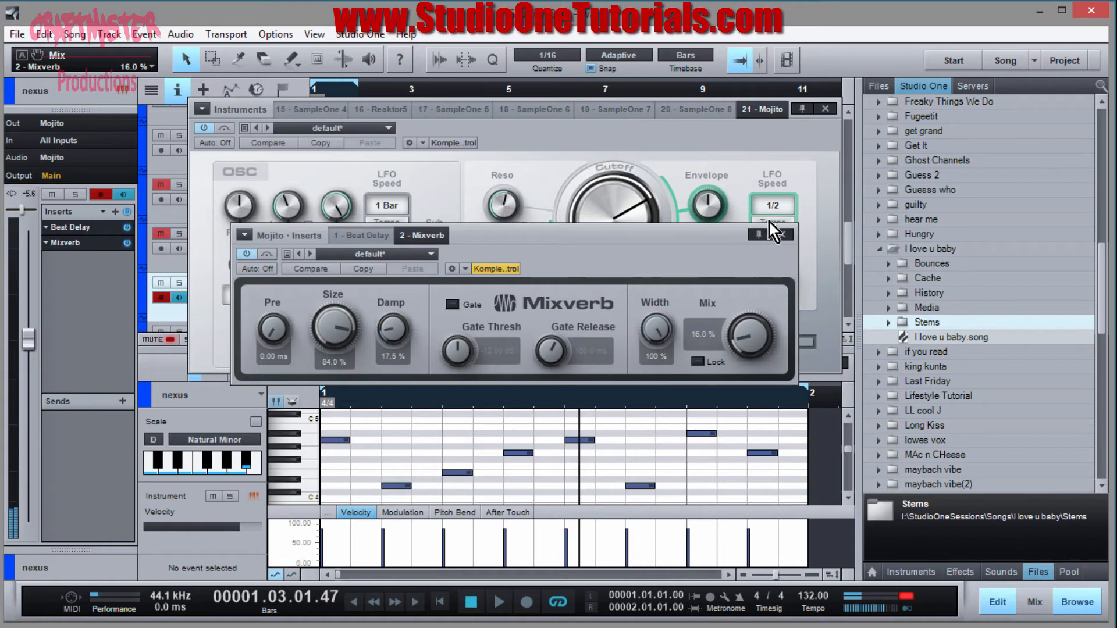
click(783, 233)
click(826, 110)
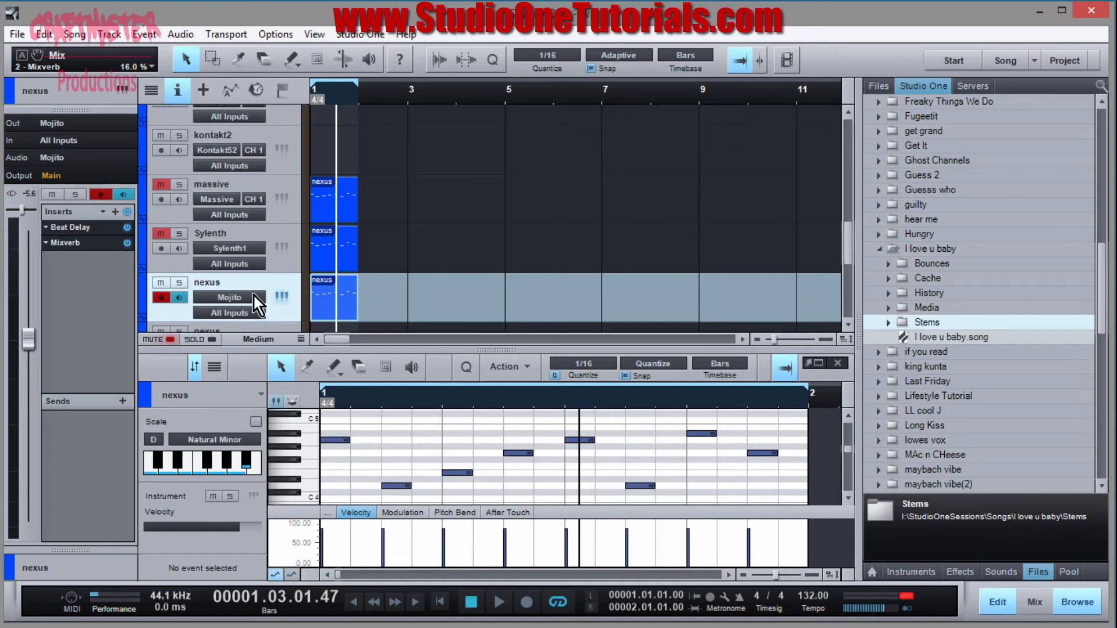
mouse_move(261, 275)
mouse_down()
mouse_move(262, 294)
mouse_move(270, 265)
mouse_move(270, 281)
mouse_up()
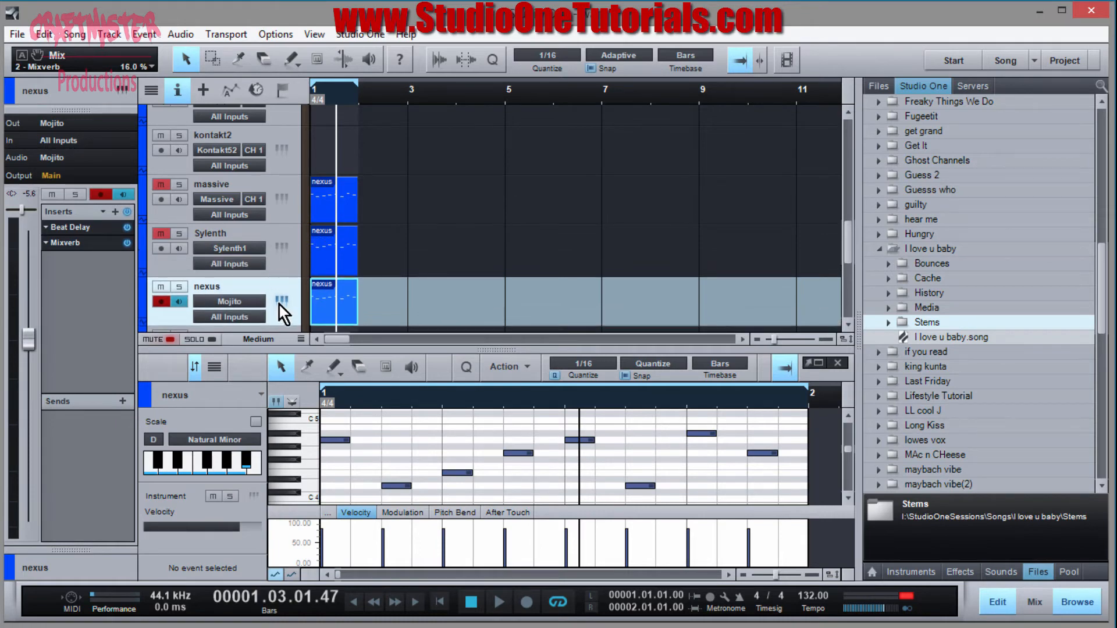
click(280, 302)
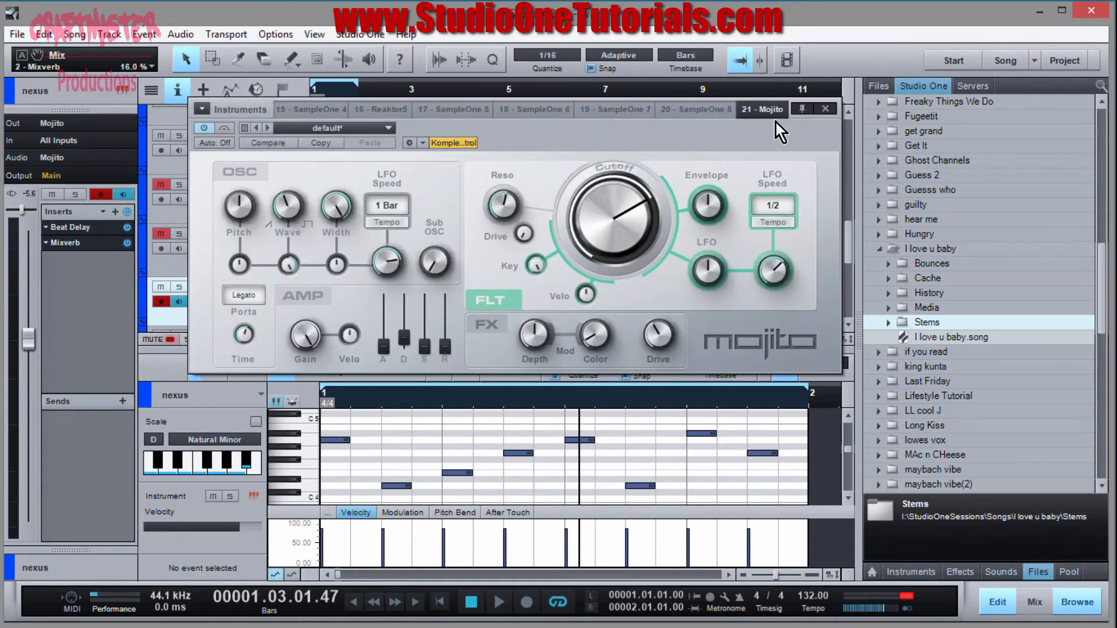
click(826, 110)
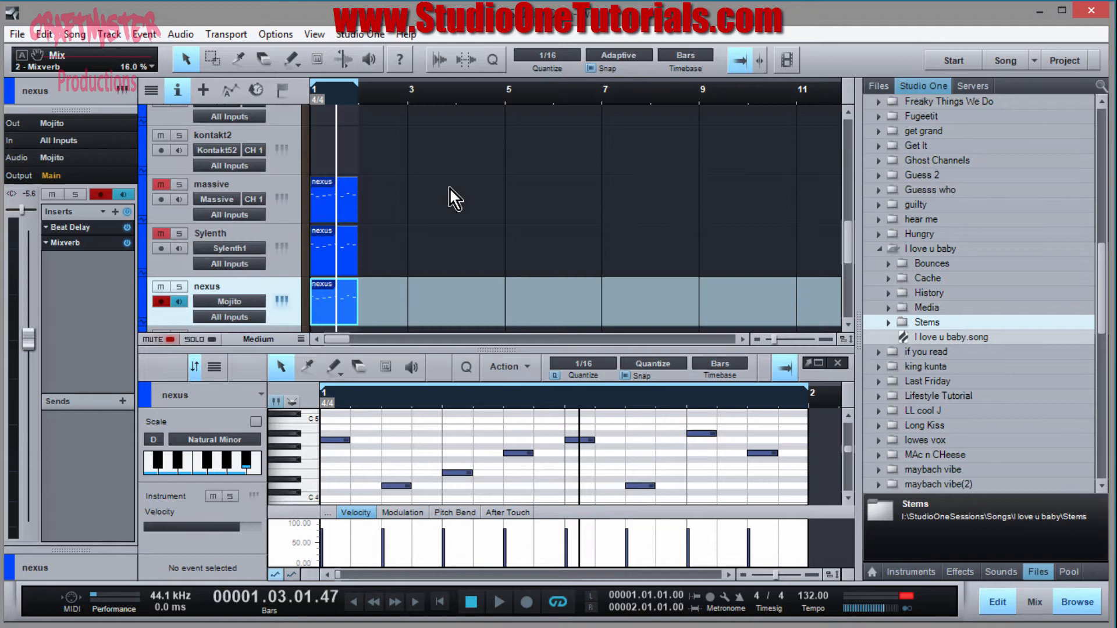
Step: Open the Sylenth1 instrument on the Sylenth track, initialize its preset and move its window clear of the track list
click(265, 193)
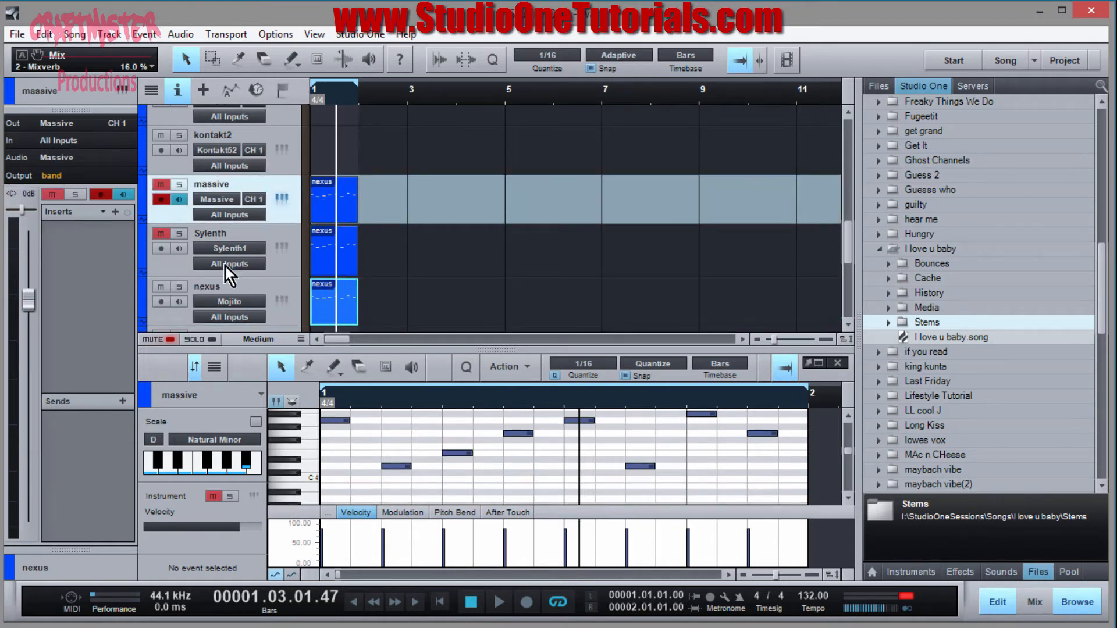
click(283, 248)
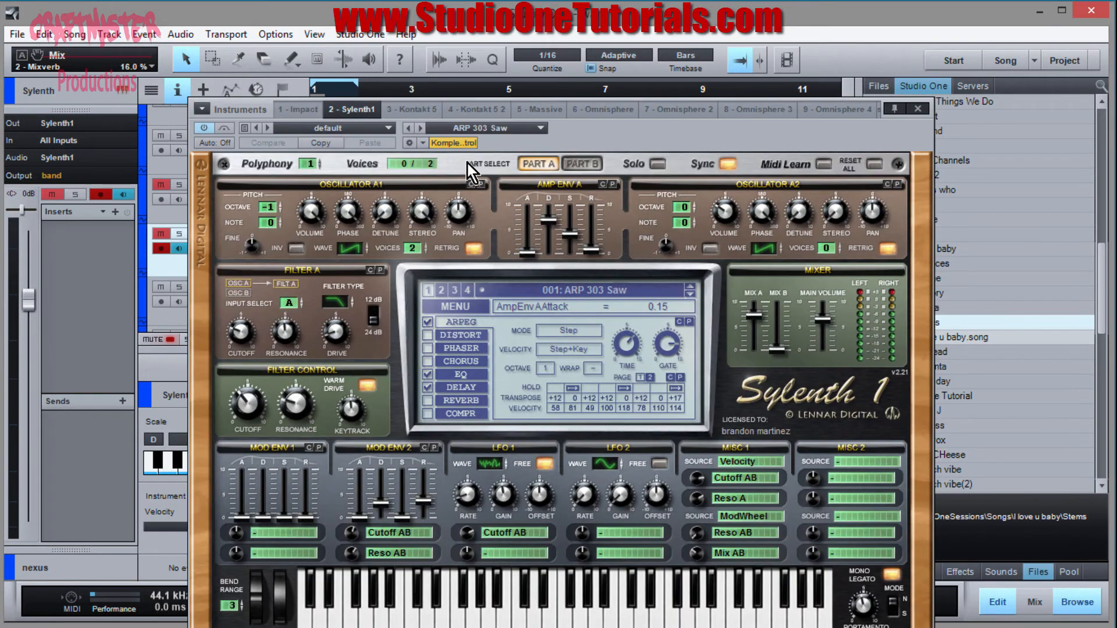
click(478, 312)
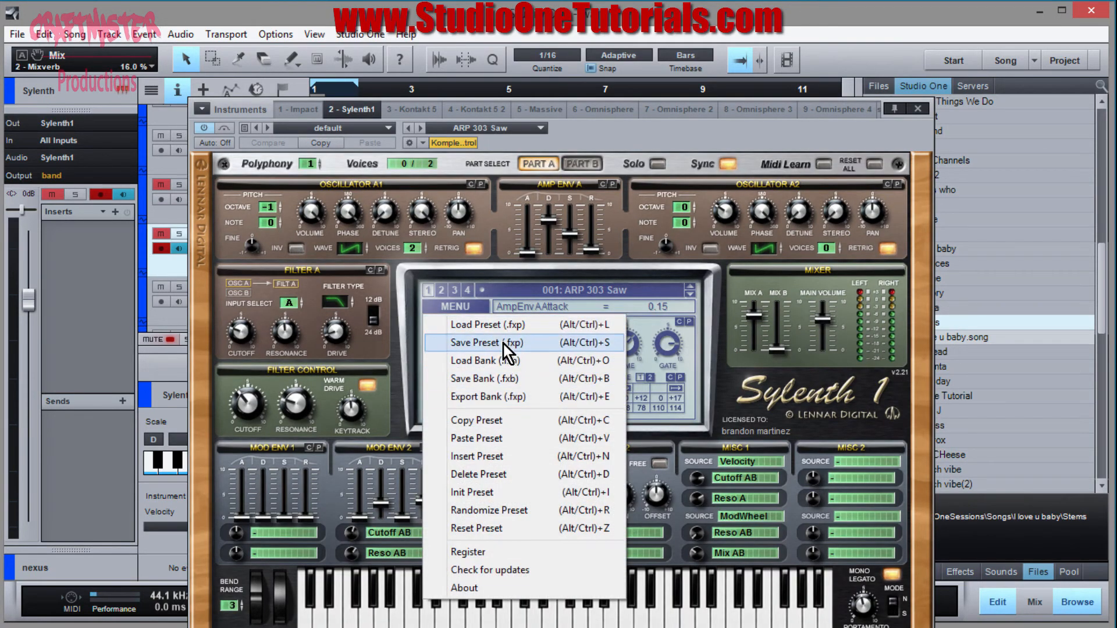
click(513, 492)
drag(660, 136, 848, 93)
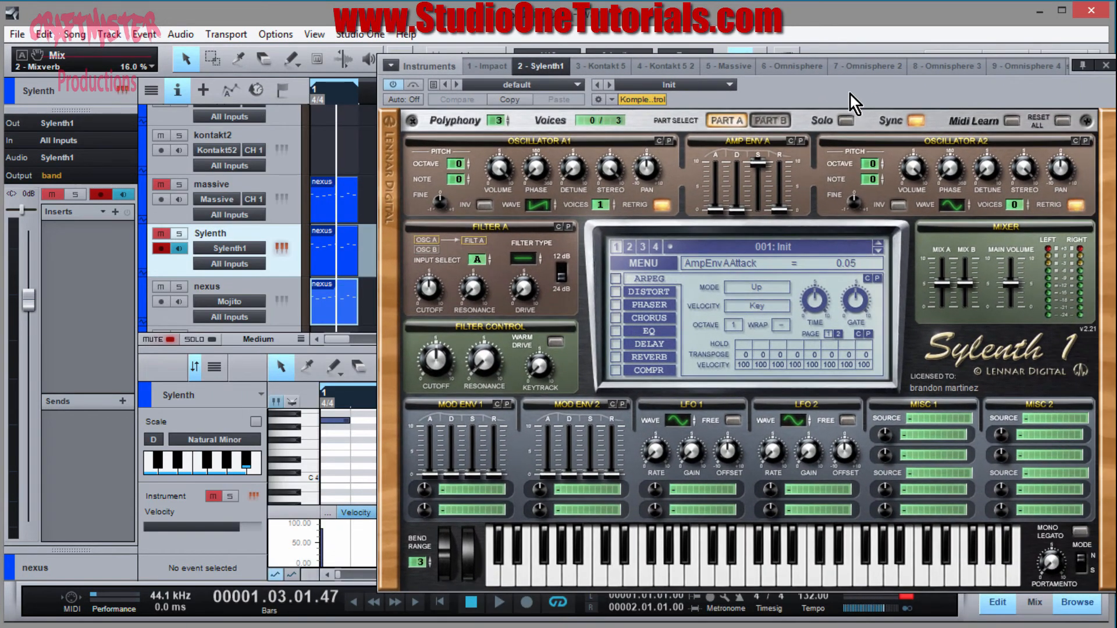
Step: Mute the nexus track, unmute the Sylenth track, reposition the synth window and audition the initialized sound
click(160, 286)
click(165, 235)
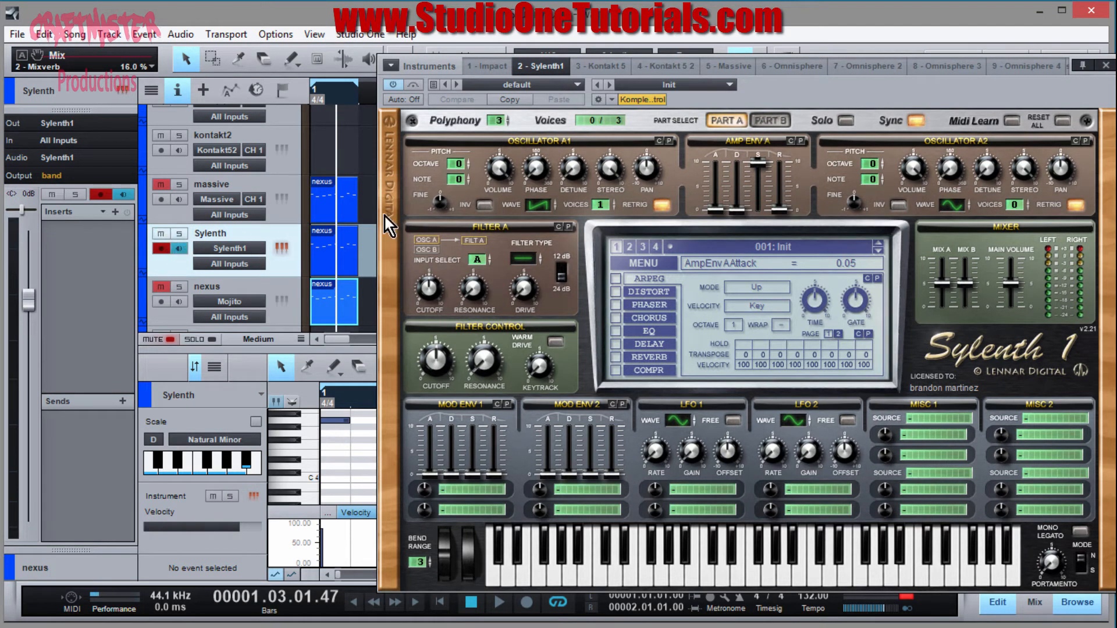
drag(835, 85, 750, 63)
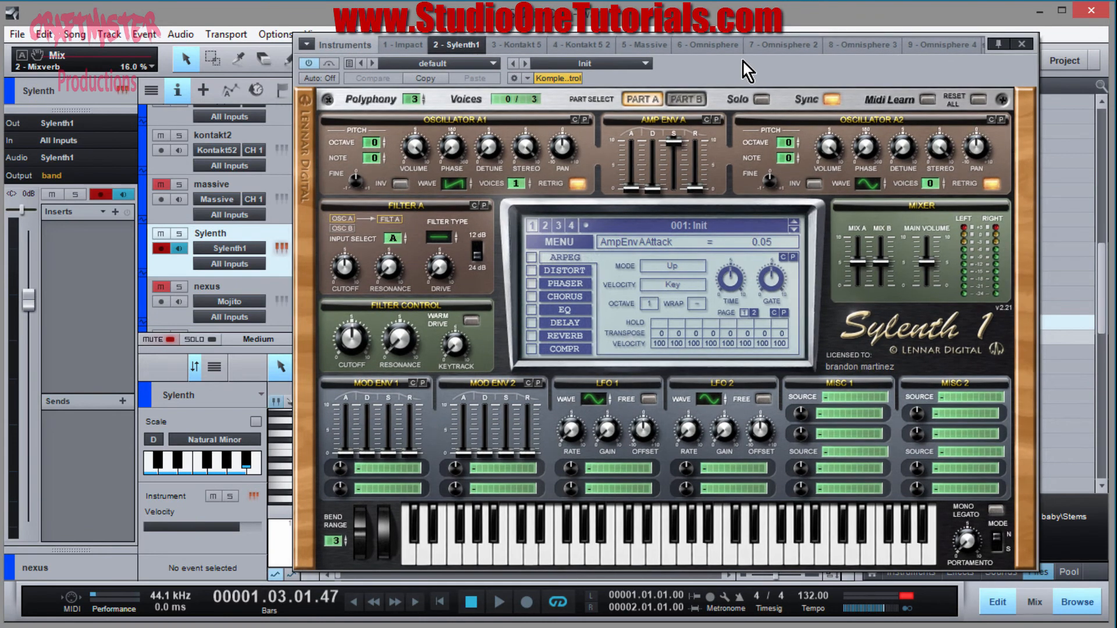
key(space)
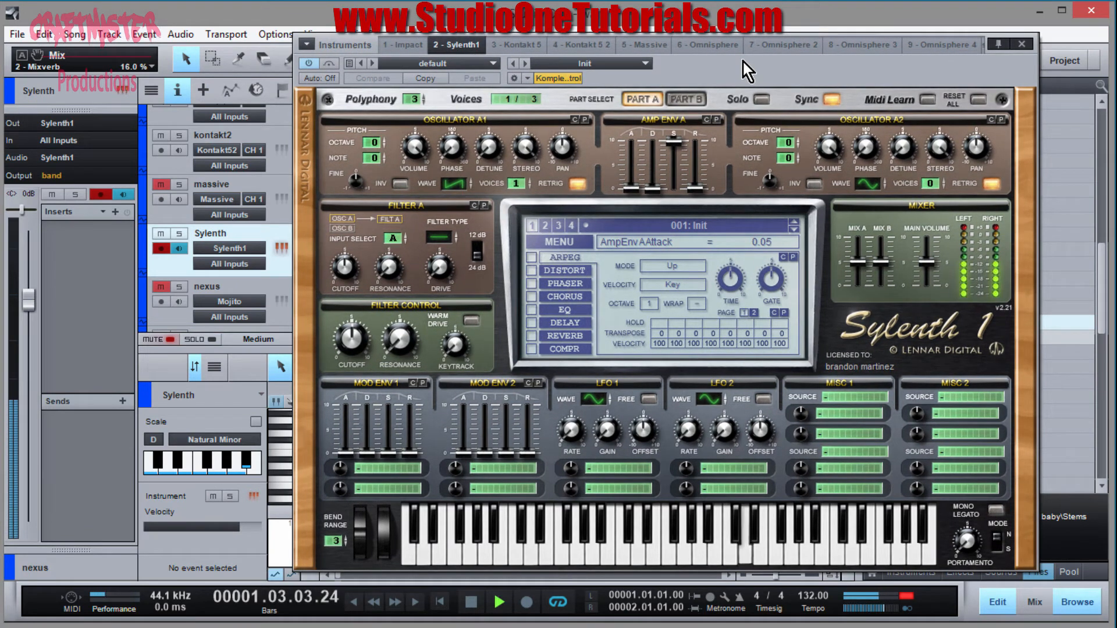
key(space)
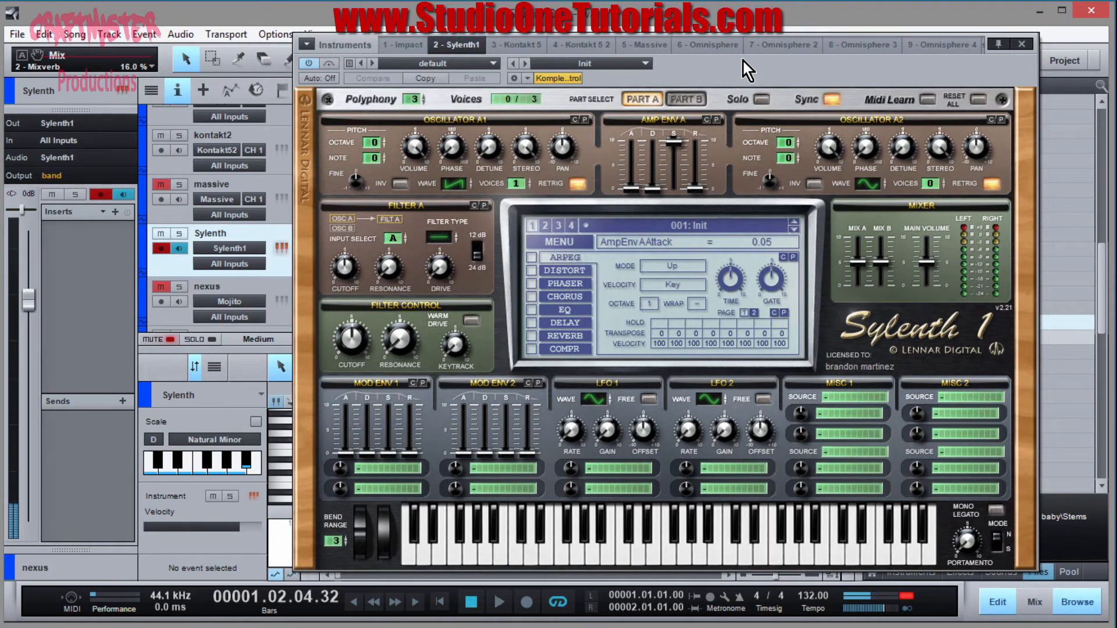
Step: Drop Amp Env A's sustain to zero and raise its decay to 4.48 while auditioning the pattern
drag(671, 141, 658, 178)
key(space)
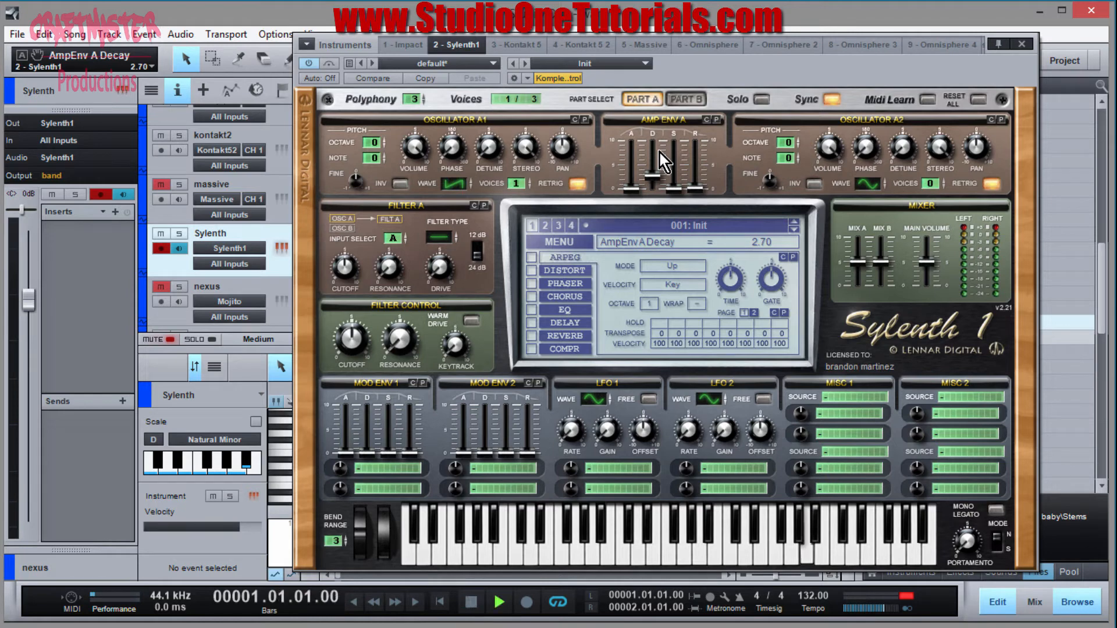
drag(651, 173, 651, 154)
key(space)
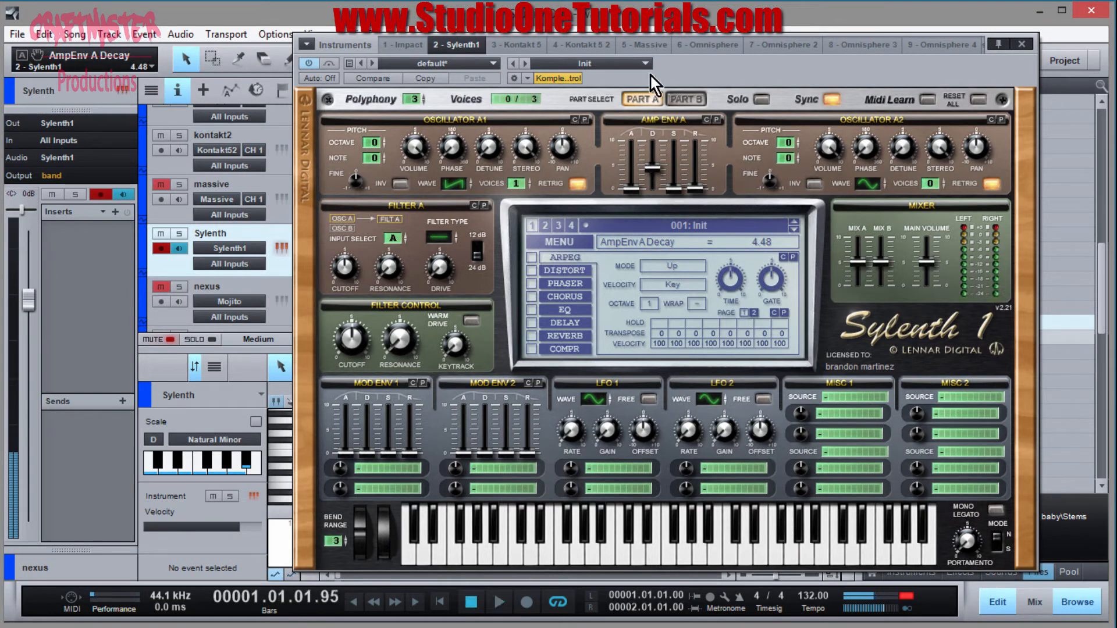
Step: Set oscillator A1 to 8 voices and its detune to 2.33, auditioning the pattern after each change
click(417, 106)
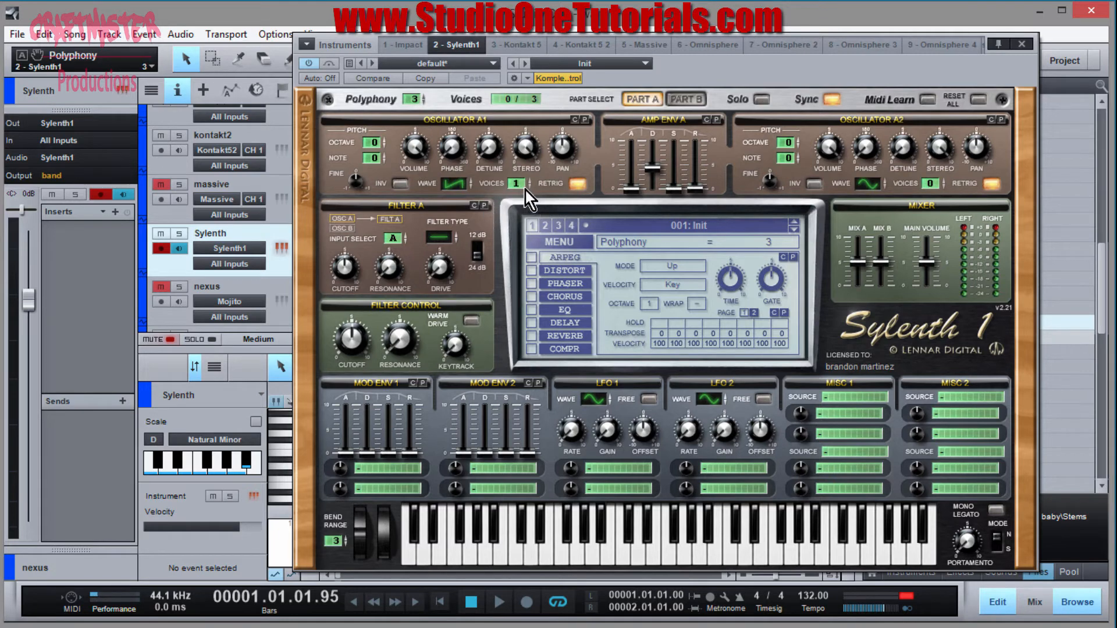
drag(520, 185, 533, 134)
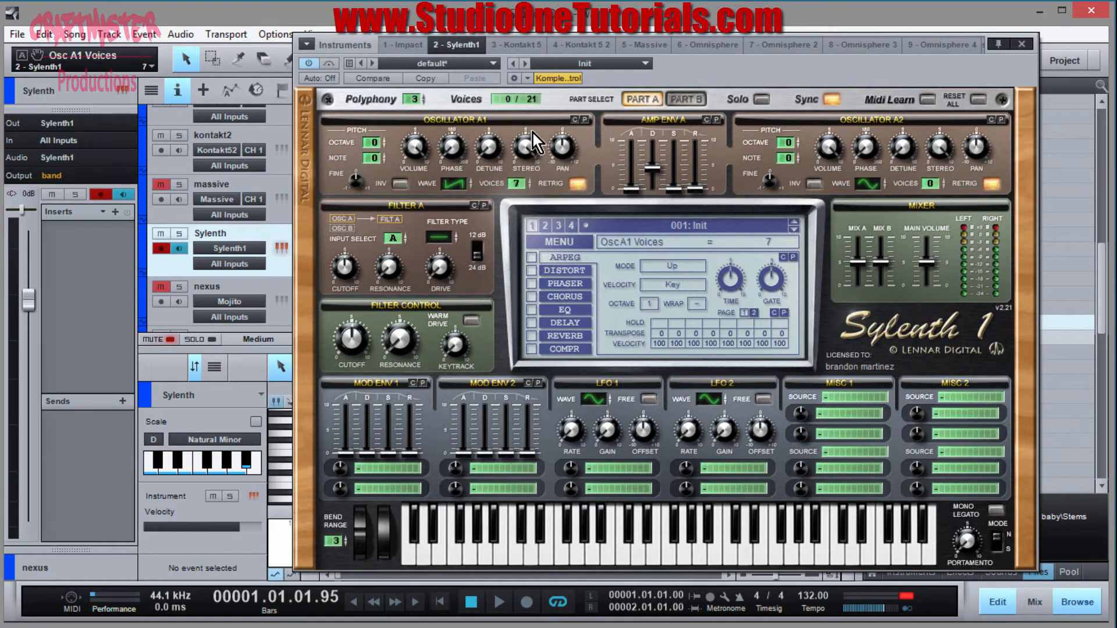
key(space)
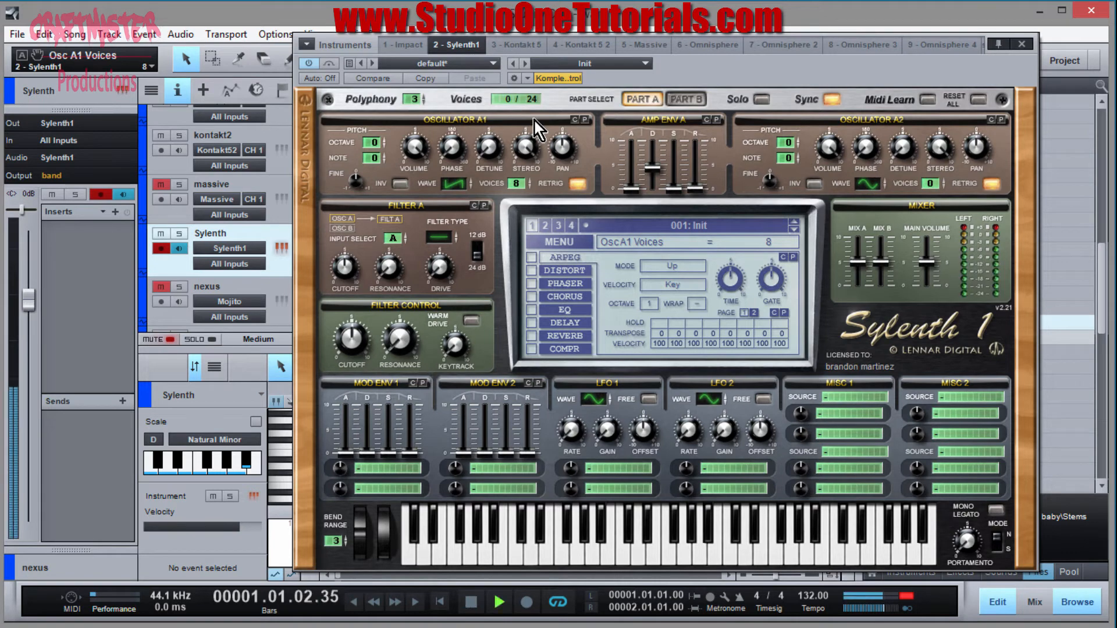
key(space)
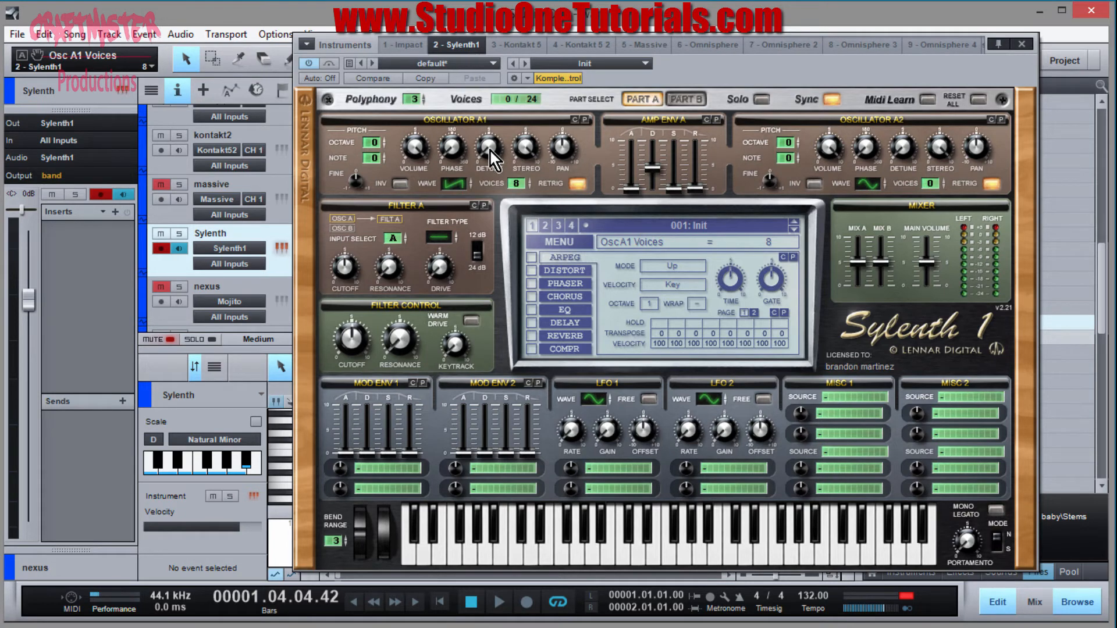
key(space)
drag(490, 150, 493, 114)
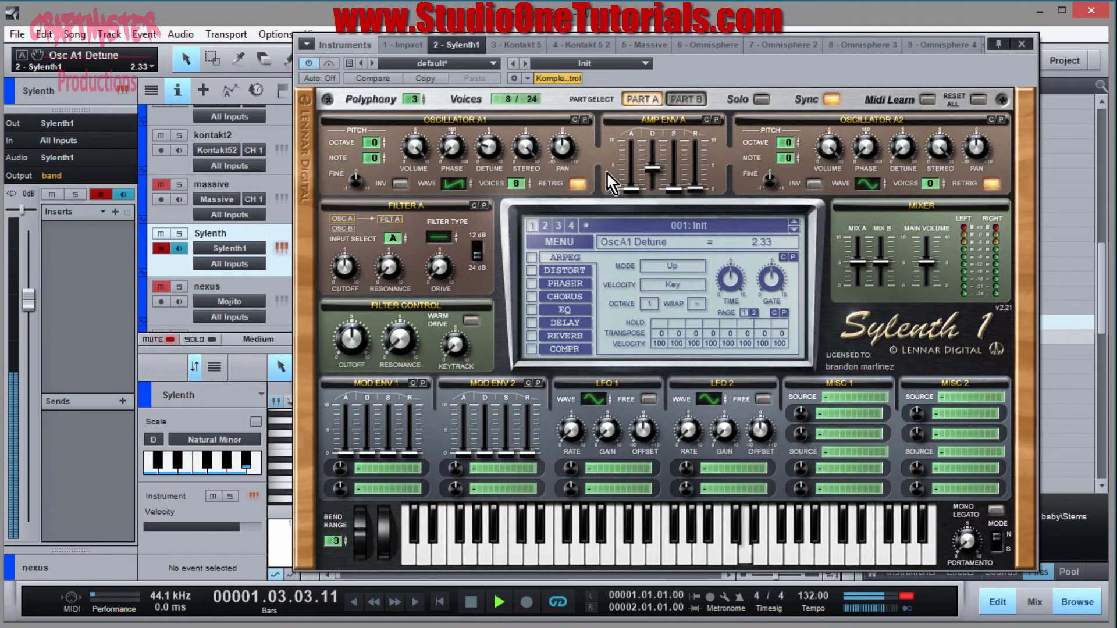
key(space)
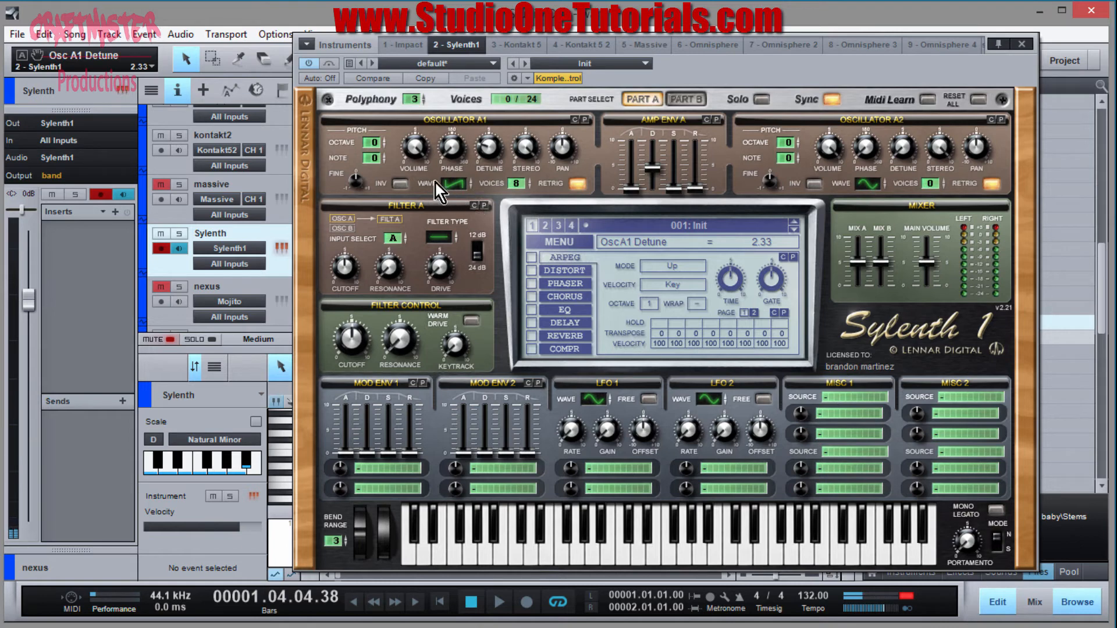
Step: Audition oscillator A1 with different waveforms, including Triangle, HPulse and Noise, and leave it on Sine
click(453, 184)
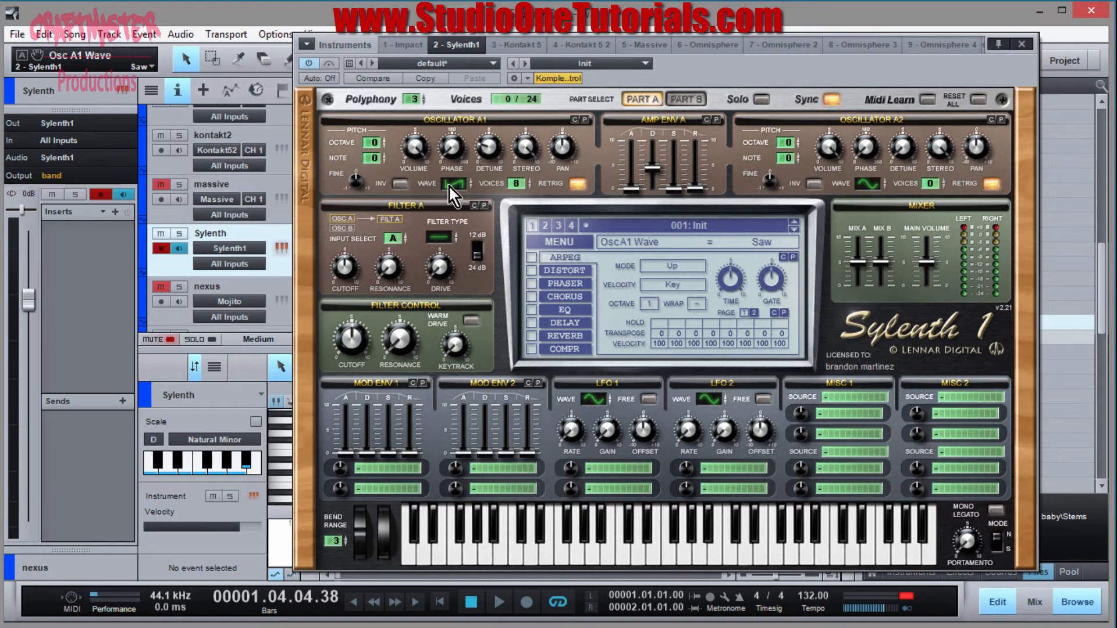
key(space)
click(460, 183)
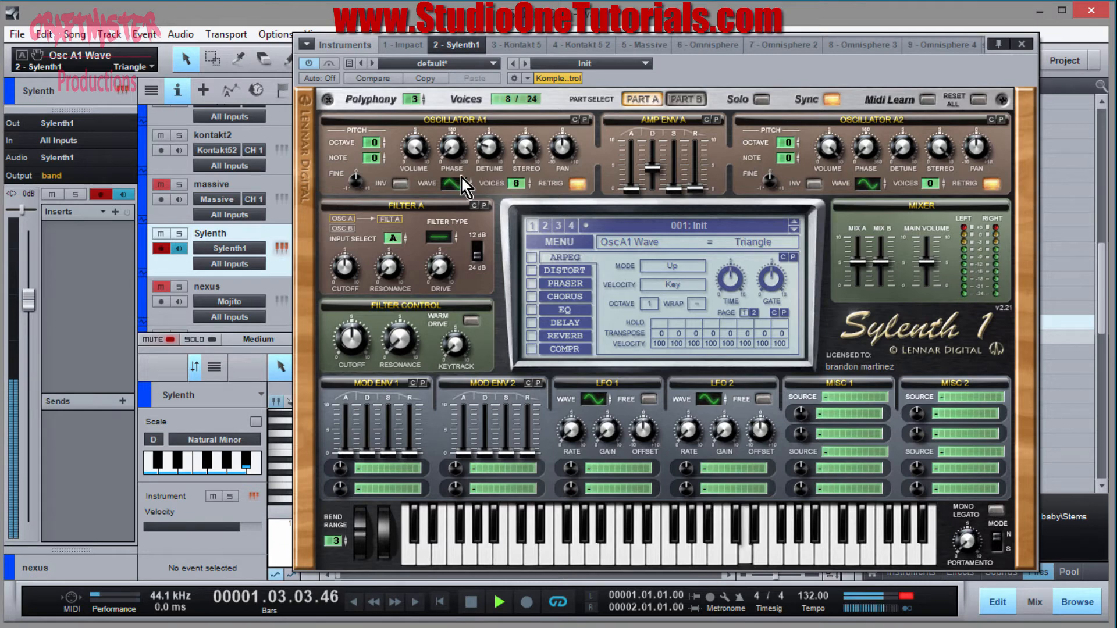
click(460, 187)
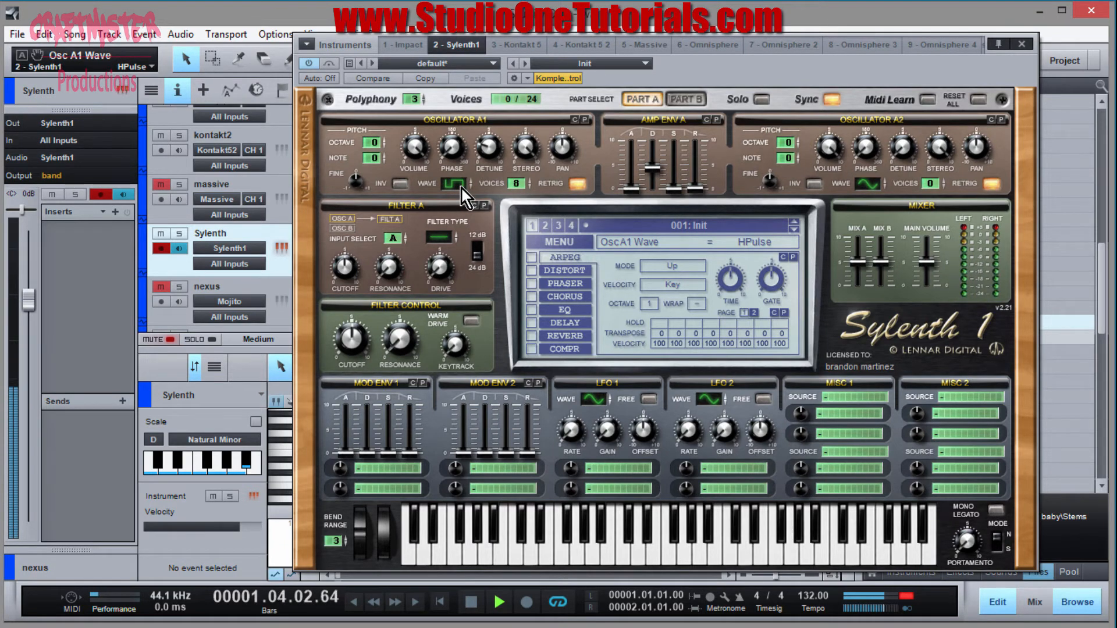
click(461, 187)
click(461, 187)
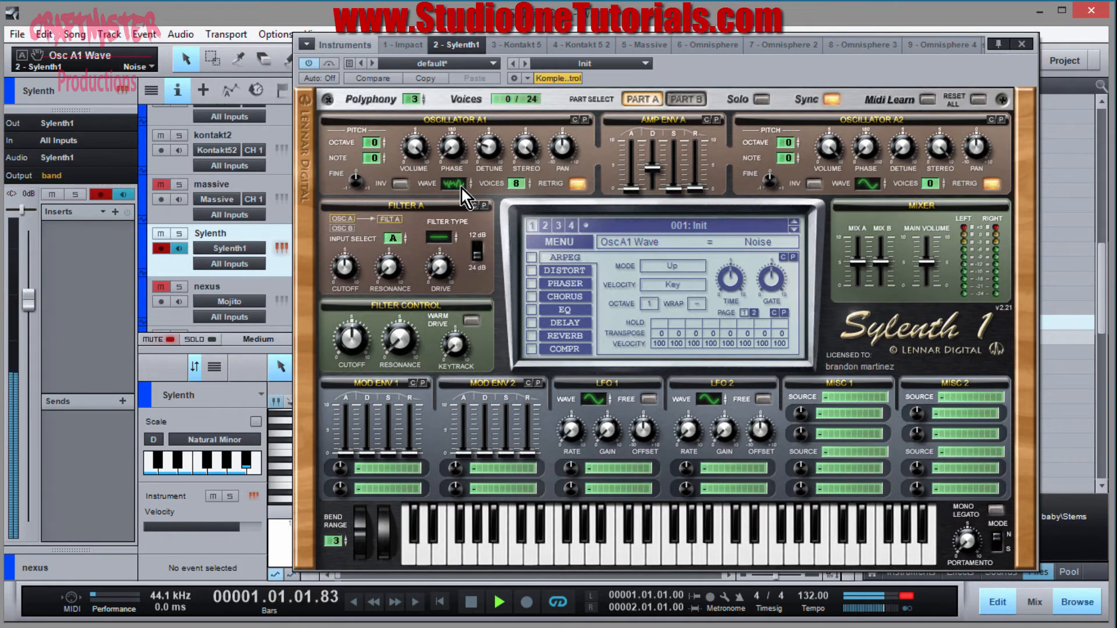
click(461, 186)
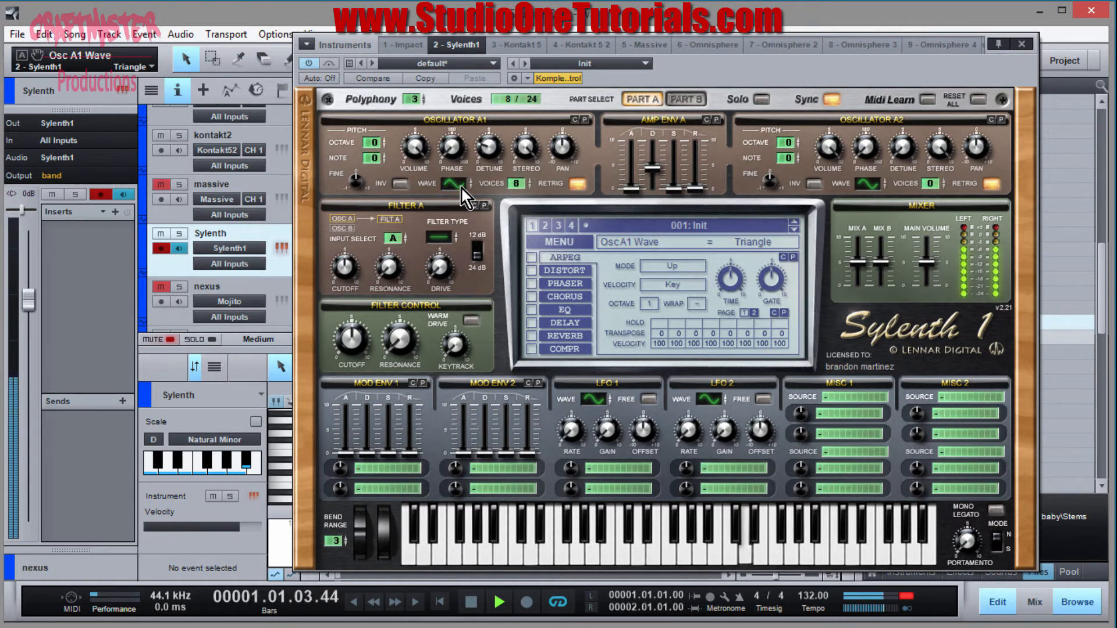
click(461, 187)
click(461, 187)
click(461, 186)
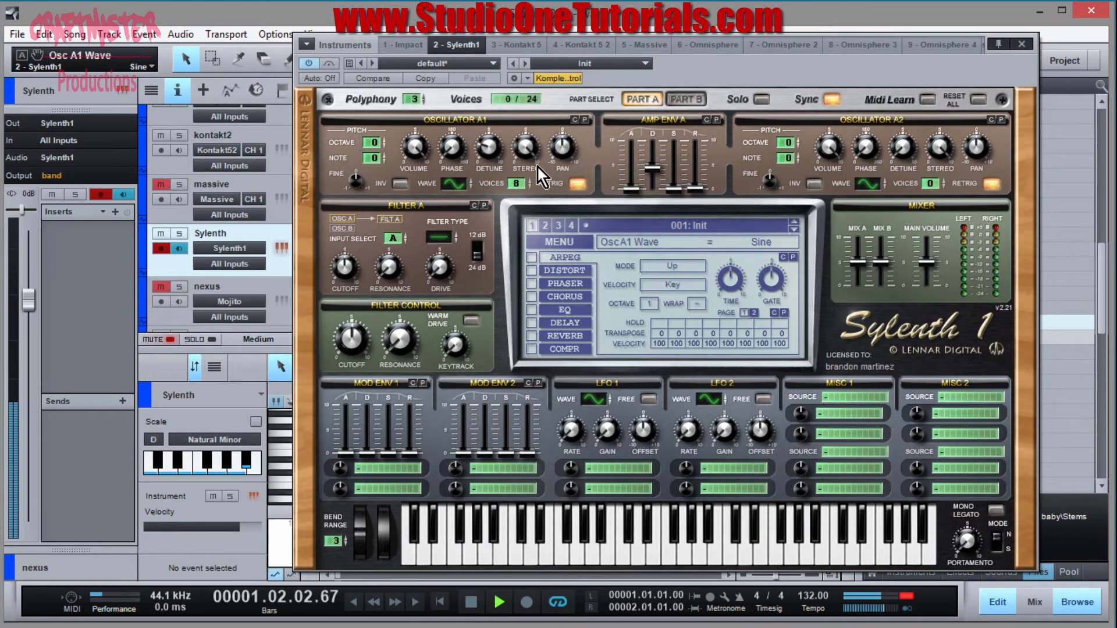
key(space)
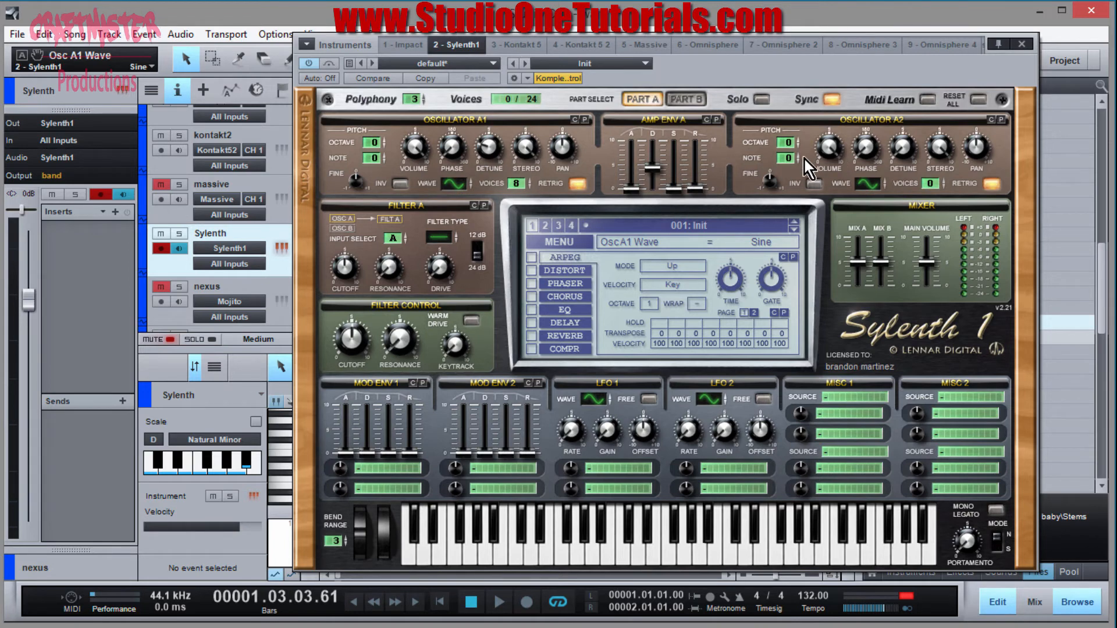
Step: Set oscillator A2 to 8 voices and raise its detune to 2.71 during playback
drag(934, 187, 939, 97)
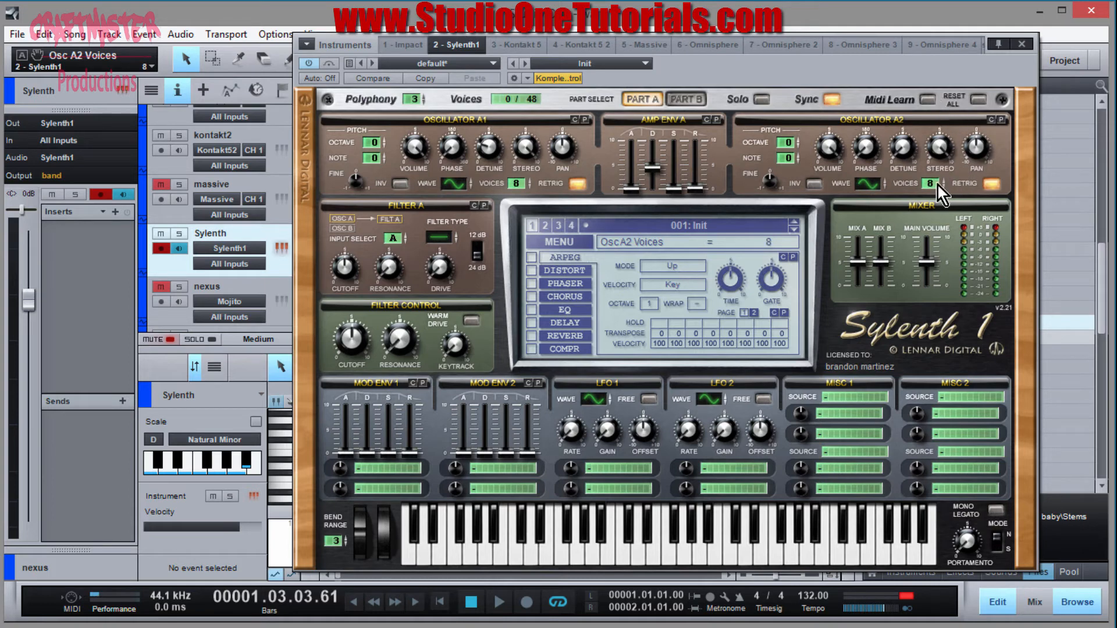
key(space)
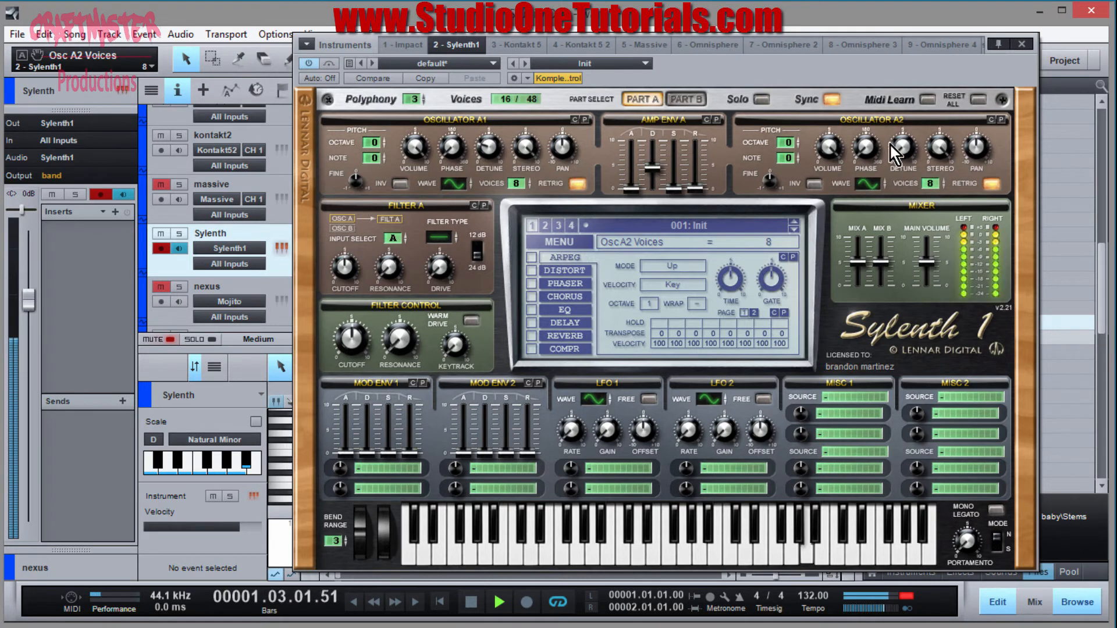
drag(905, 151, 909, 109)
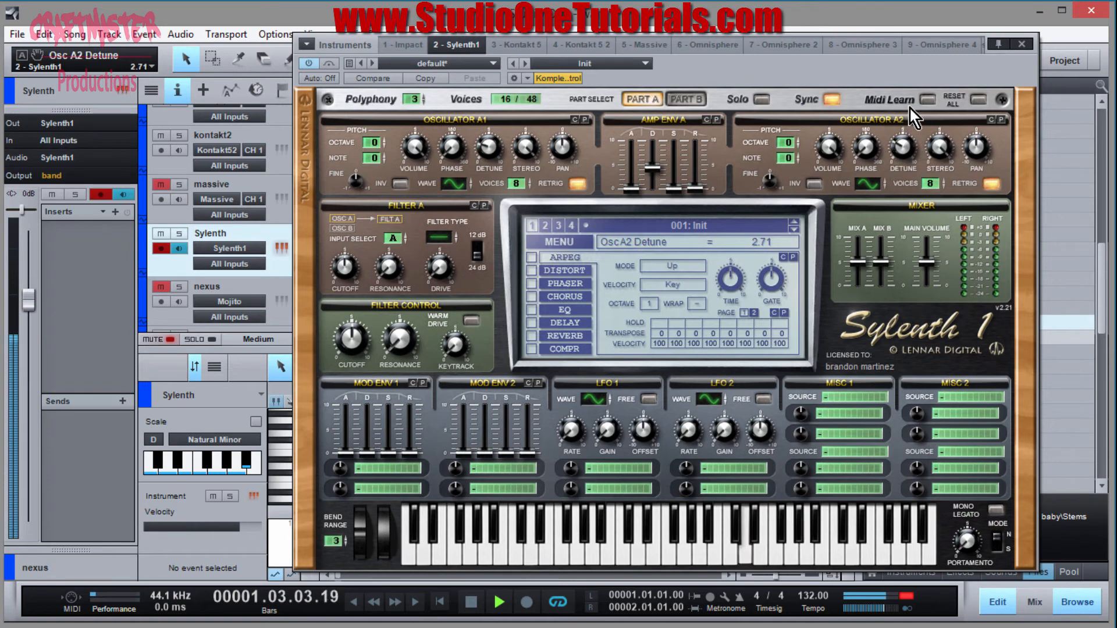
key(space)
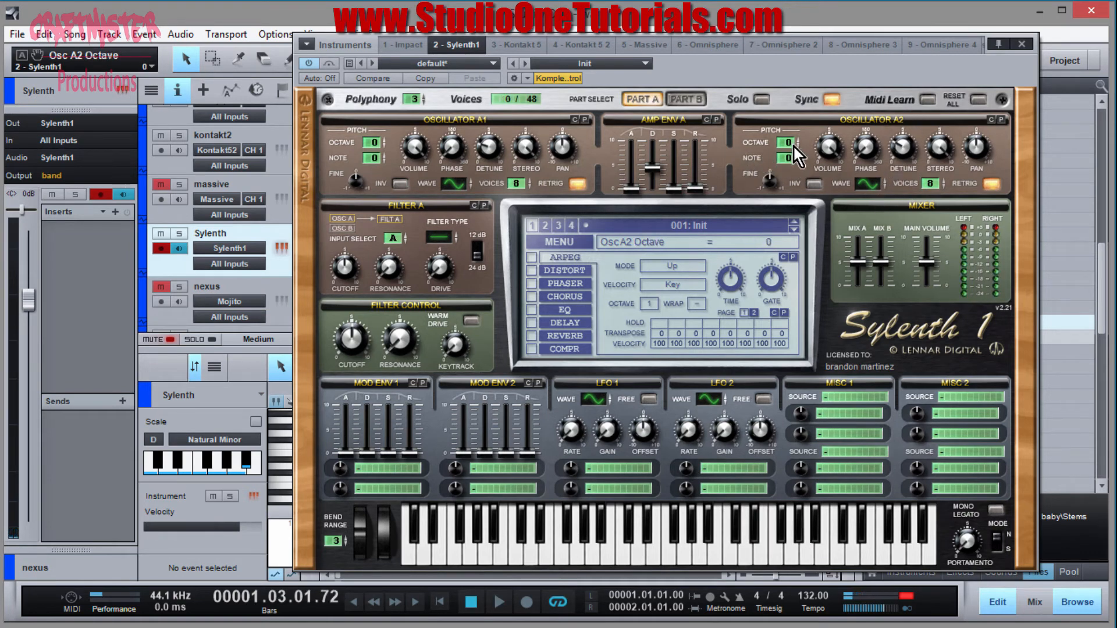
Step: Set oscillator A2's octave to -1 and audition the pattern
drag(793, 145, 793, 152)
key(space)
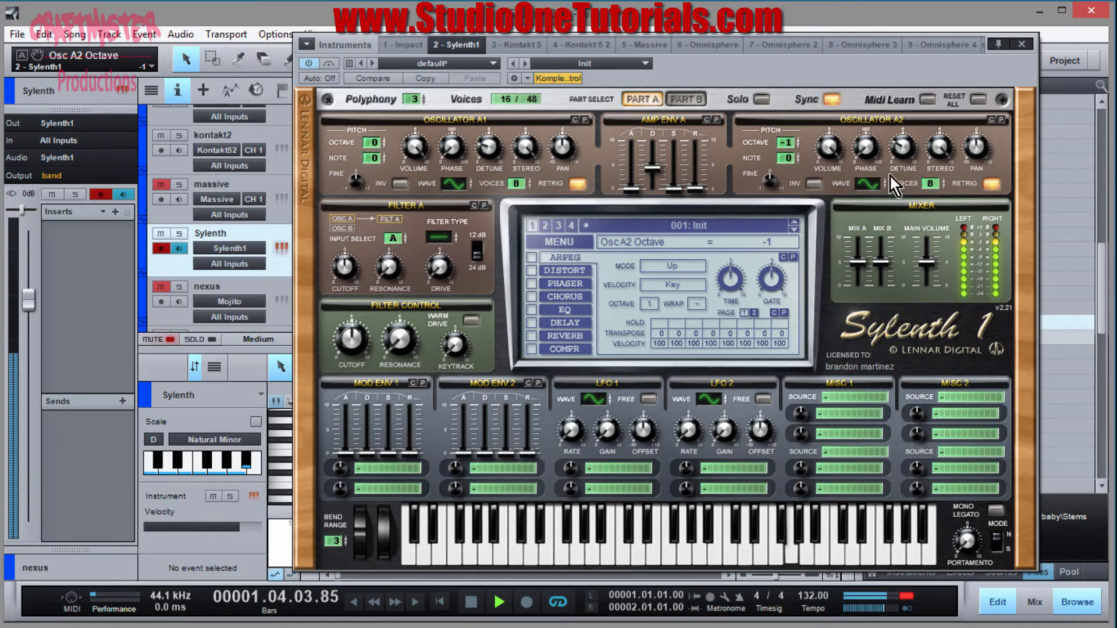
key(space)
Step: Switch oscillator A2's waveform to Saw and lower its volume to 2.19 during playback
click(870, 184)
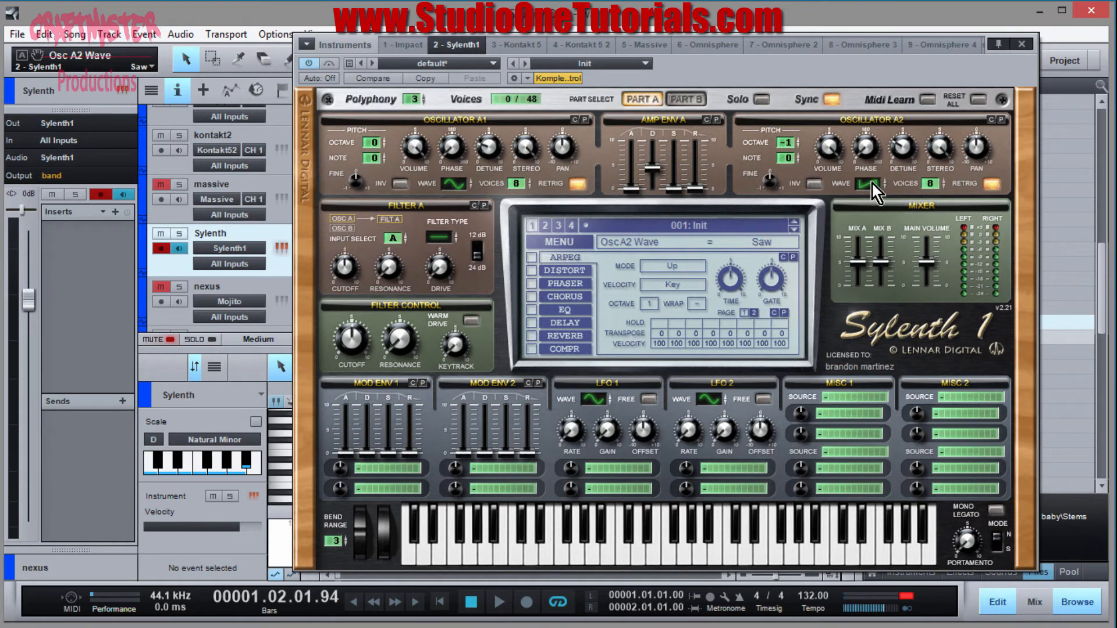
key(space)
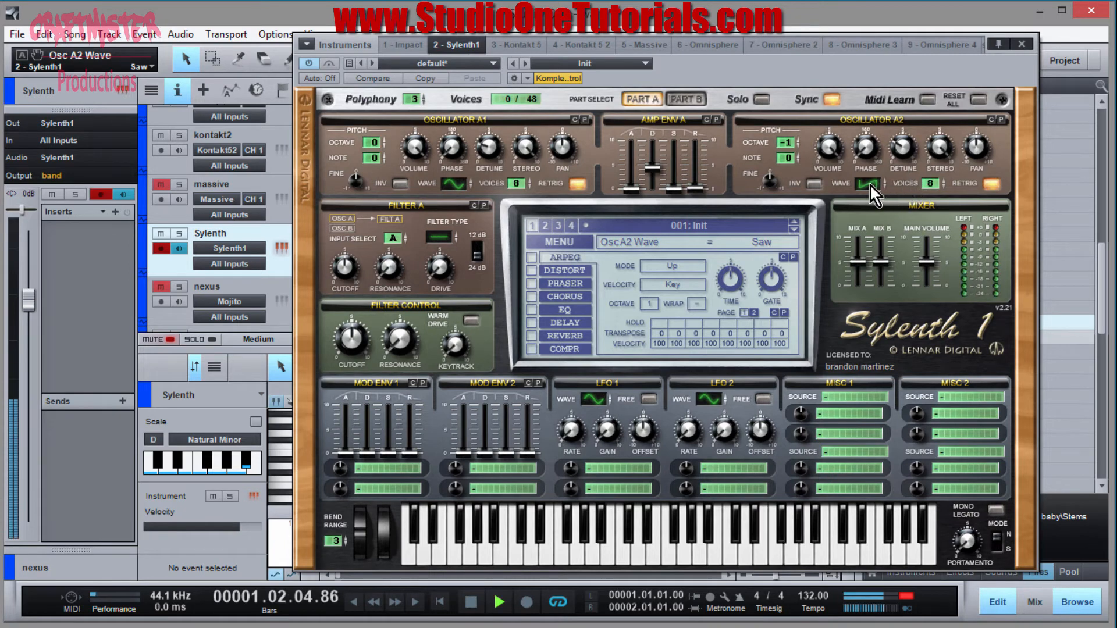
drag(831, 152, 841, 294)
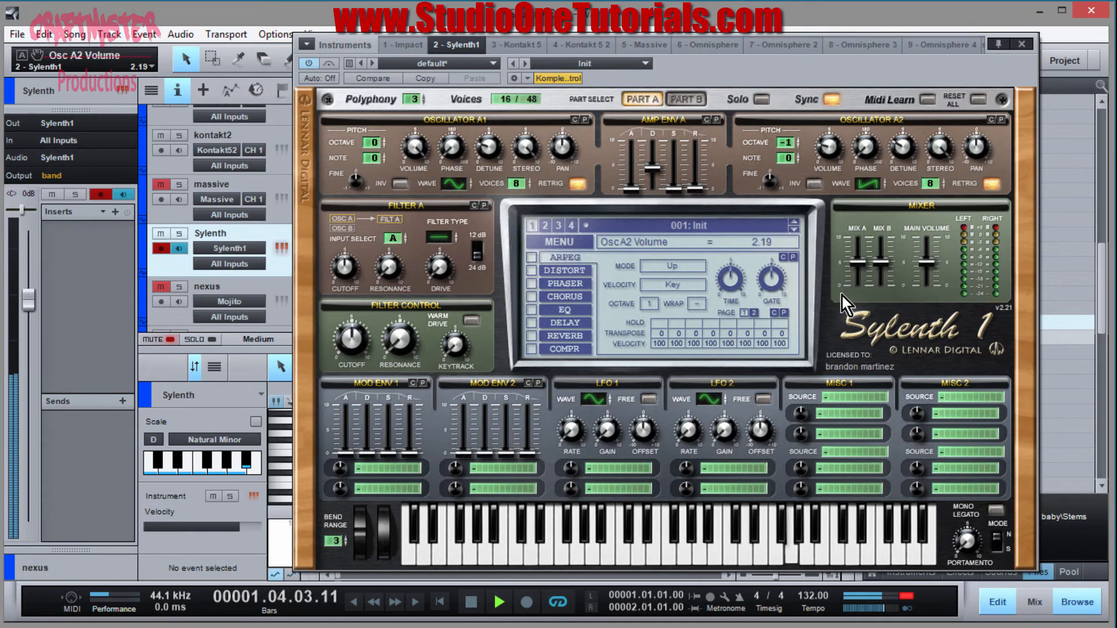
Step: Enable the synth's reverb with damp at 3.43 and dry/wet at 40.48 %
click(531, 337)
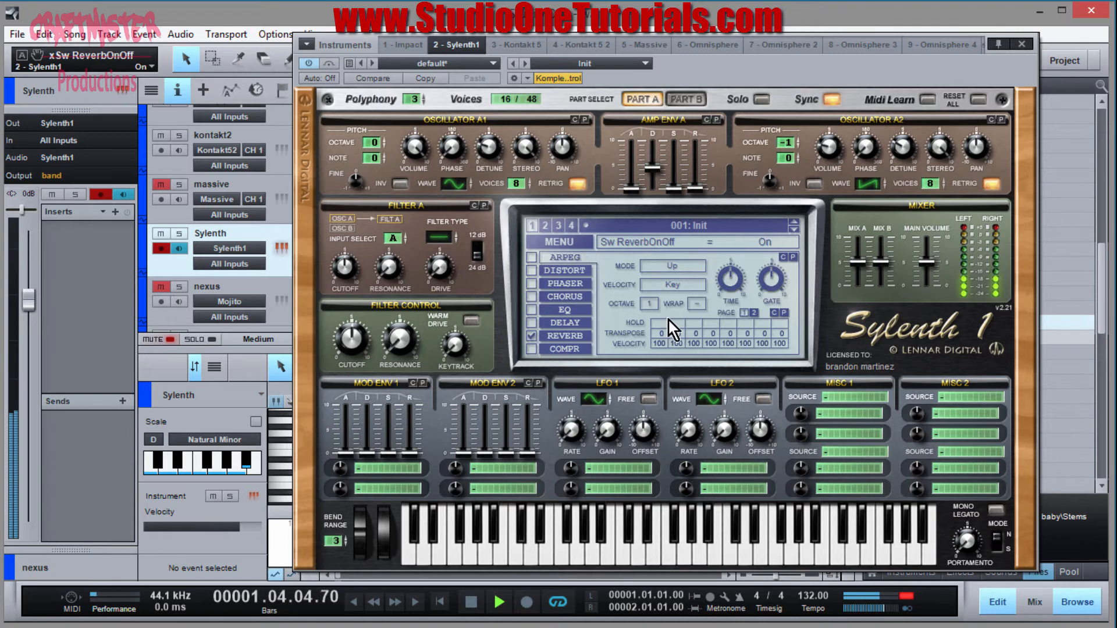
click(578, 338)
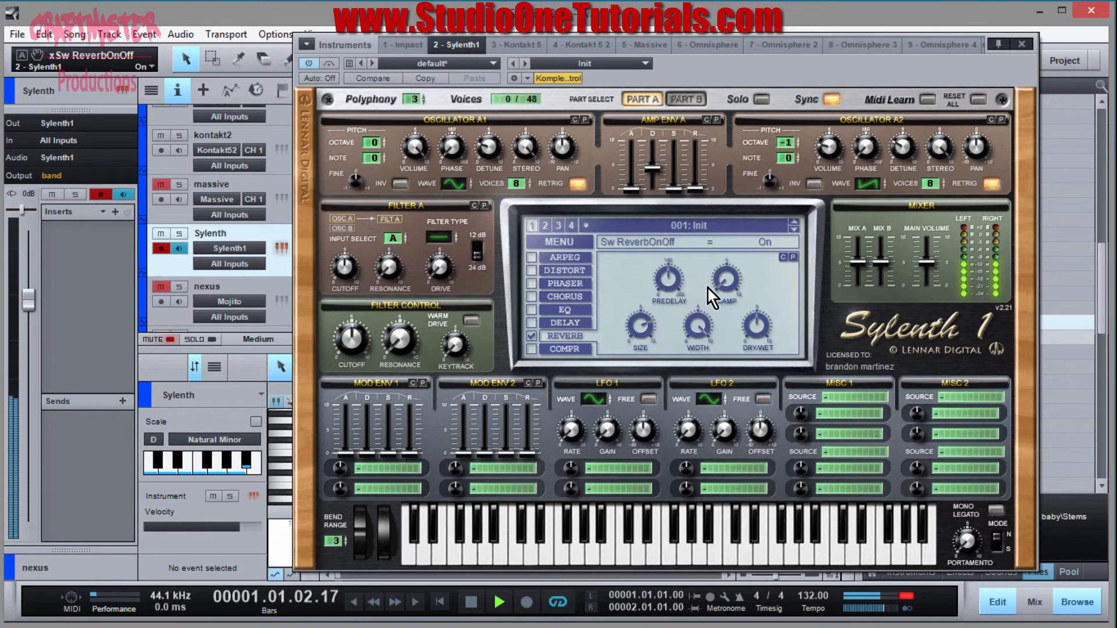
click(738, 284)
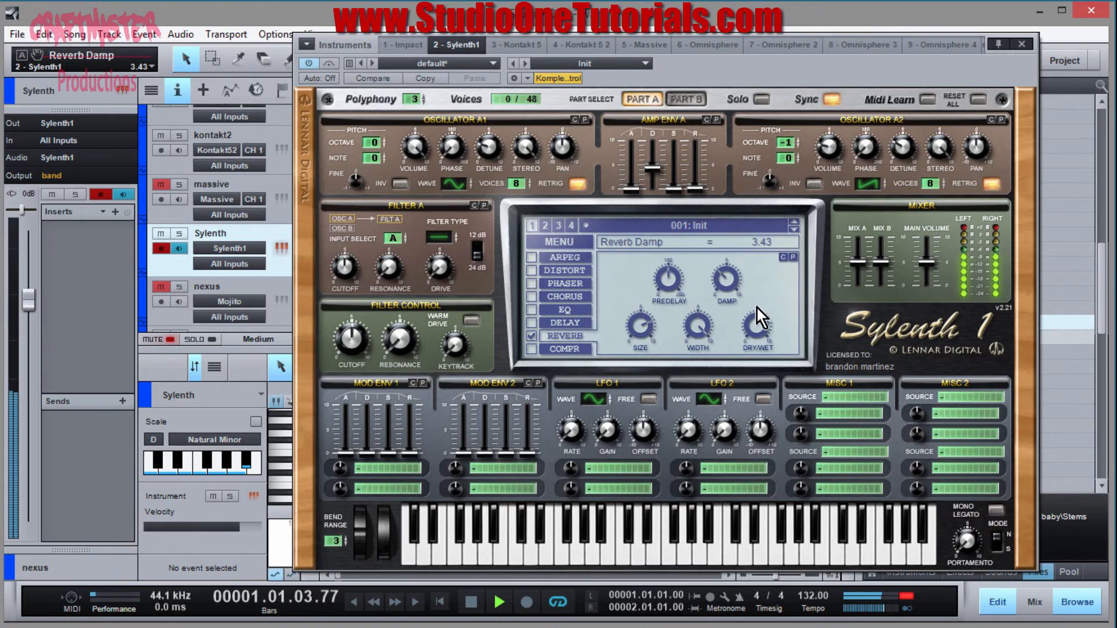
drag(757, 322, 758, 338)
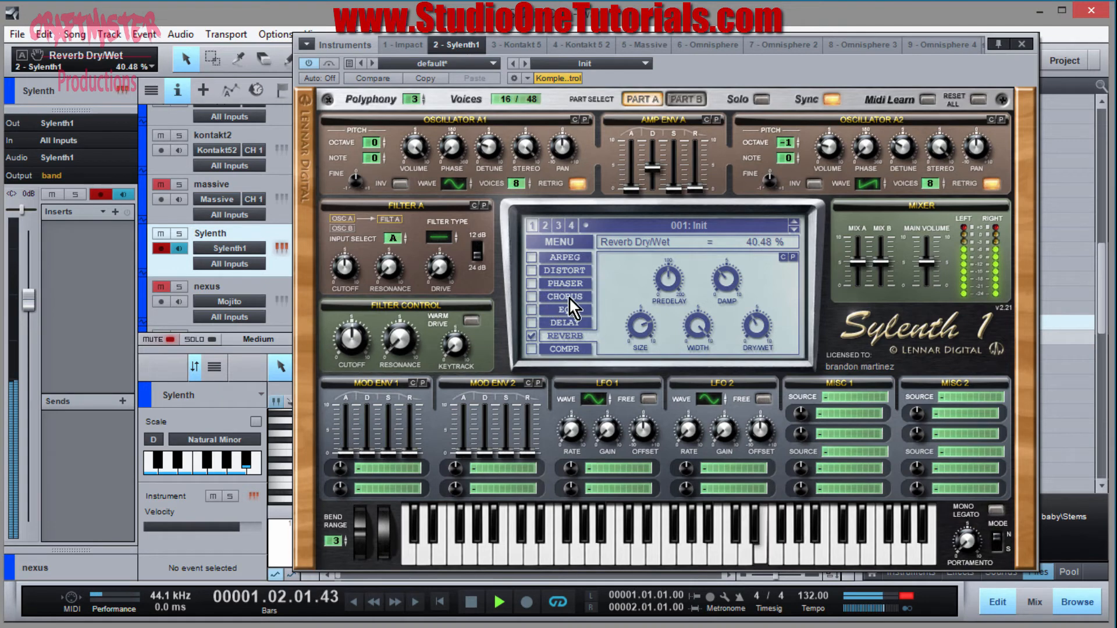
Step: Enable the synth's delay and set its dry/wet to 47.14 %
click(583, 298)
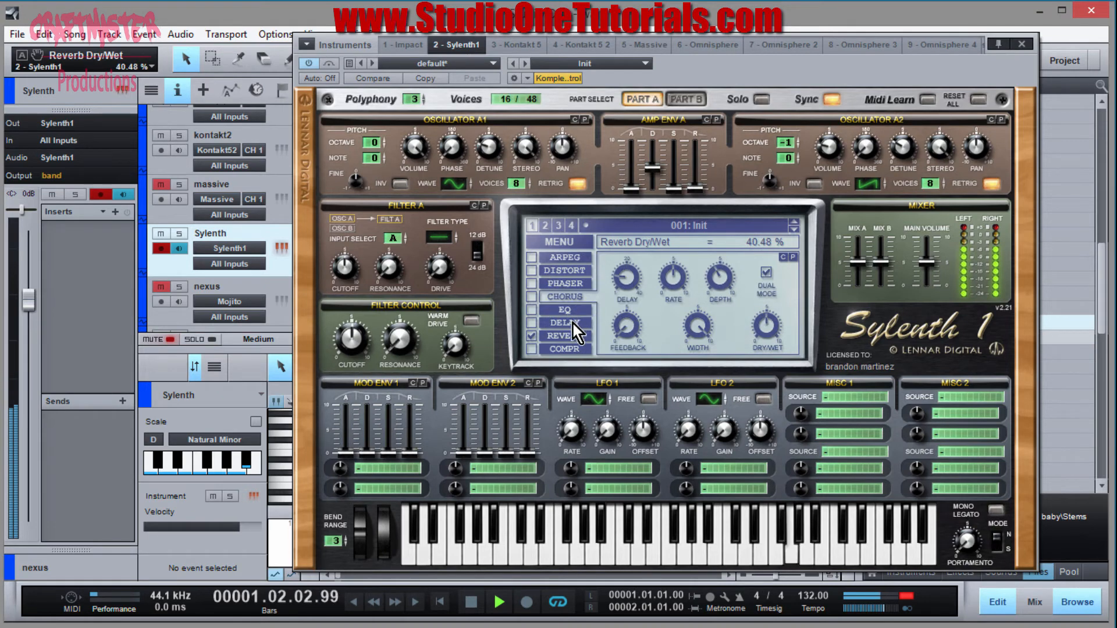
click(573, 324)
click(533, 324)
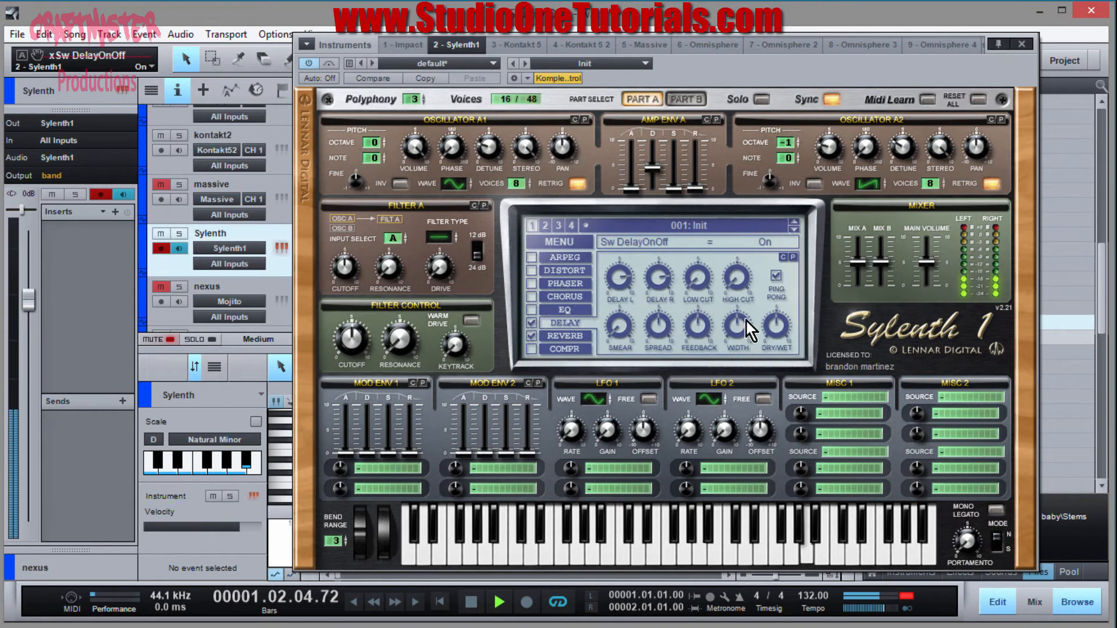
drag(784, 328, 774, 332)
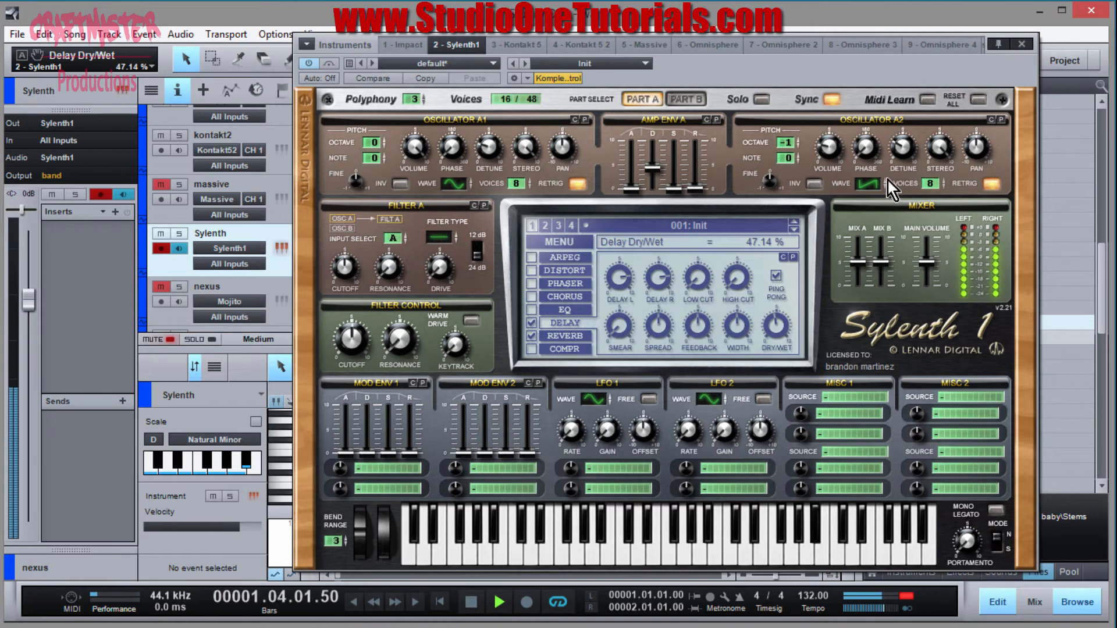
Step: Set oscillator A1's waveform to Saw while the pattern plays
click(461, 184)
click(463, 177)
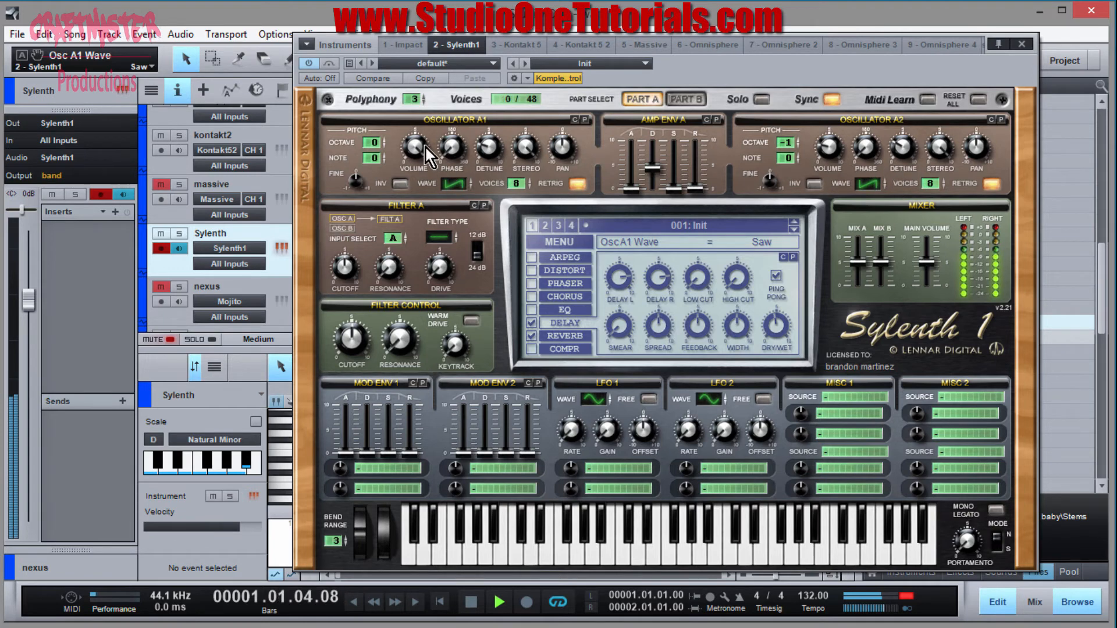
Step: Set oscillator A1's phase to 0.00 deg and replay the pattern from its start
drag(449, 151, 481, 227)
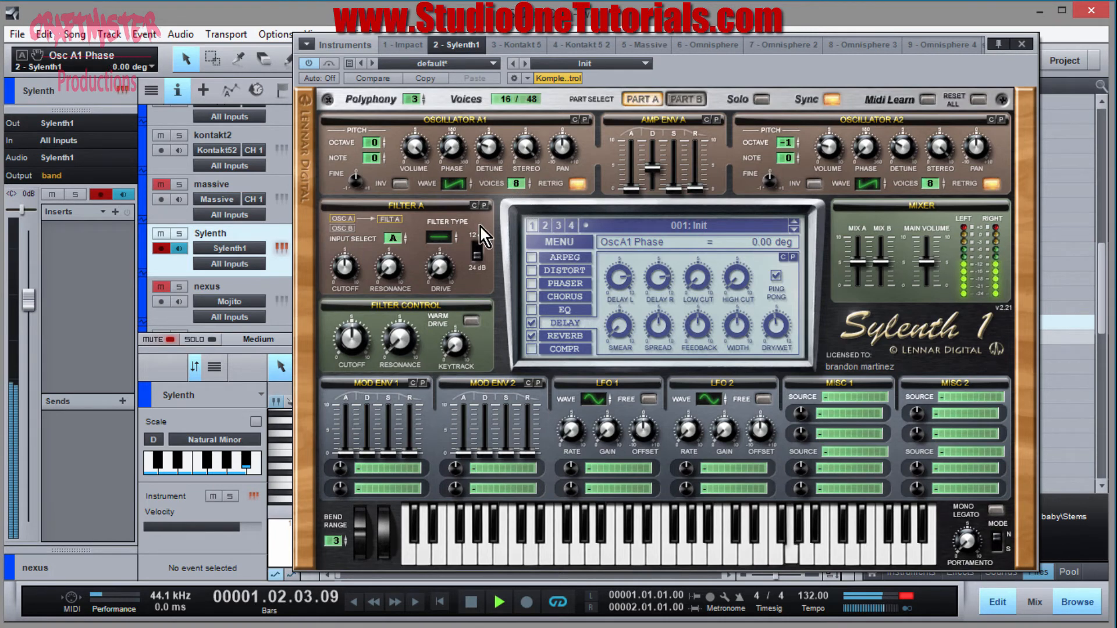
key(space)
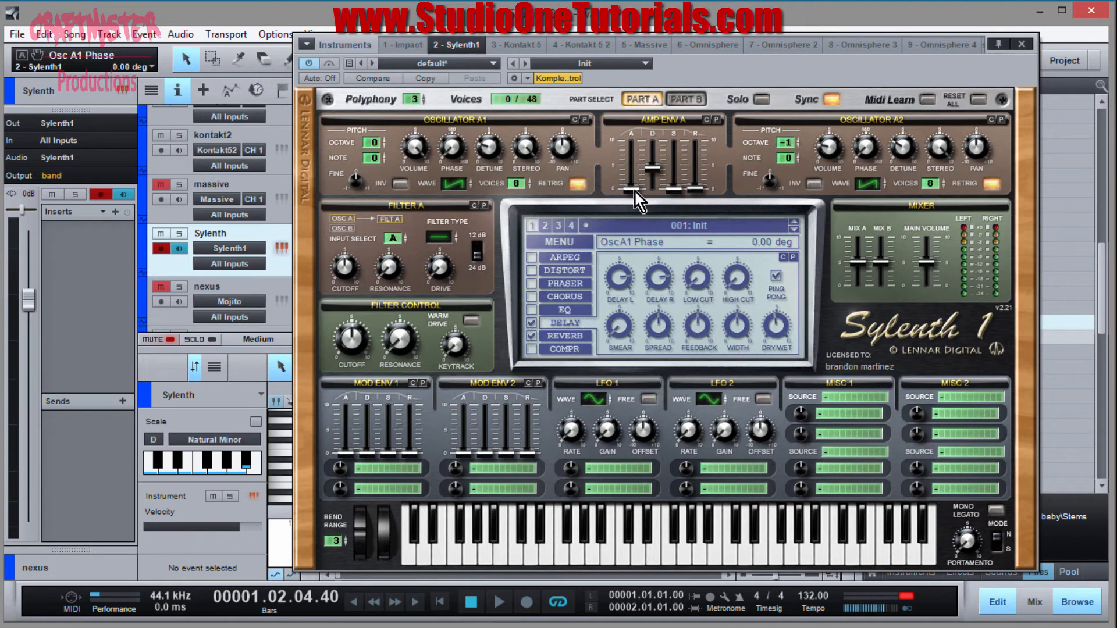
key(comma)
key(space)
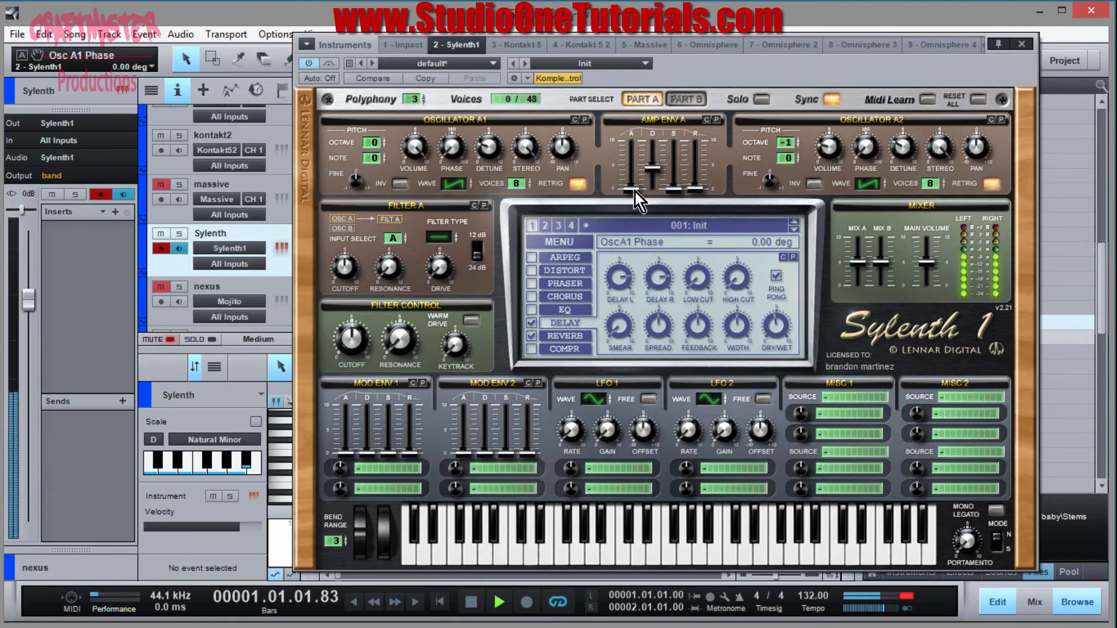
Step: Try amp envelope A's attack at 2.13 during playback, and bring the attack back down to 0.23
drag(636, 192, 636, 160)
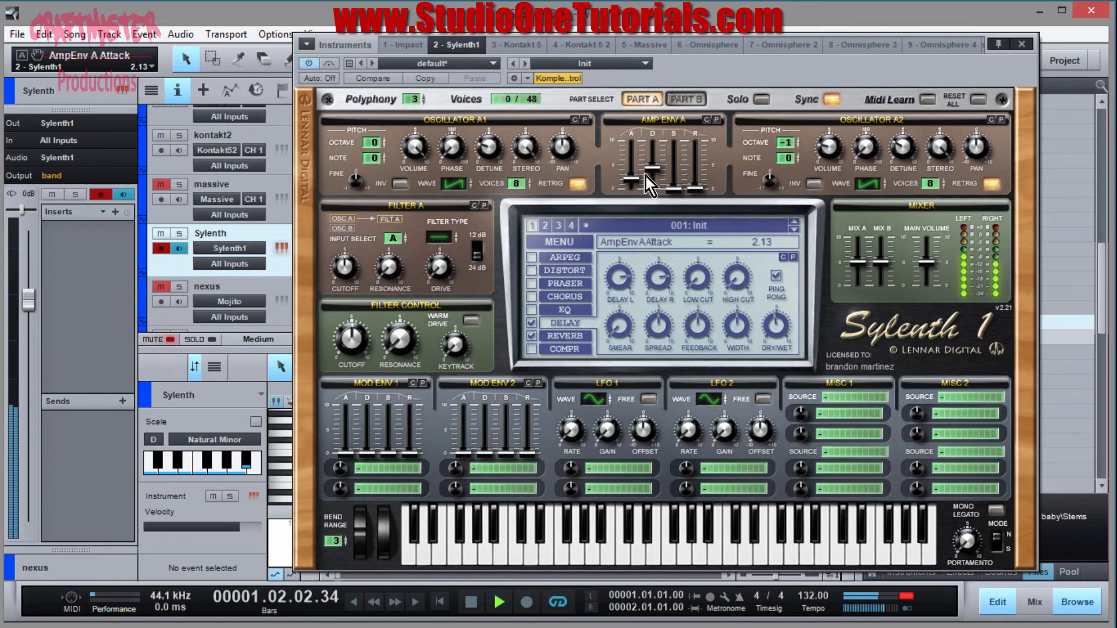
key(space)
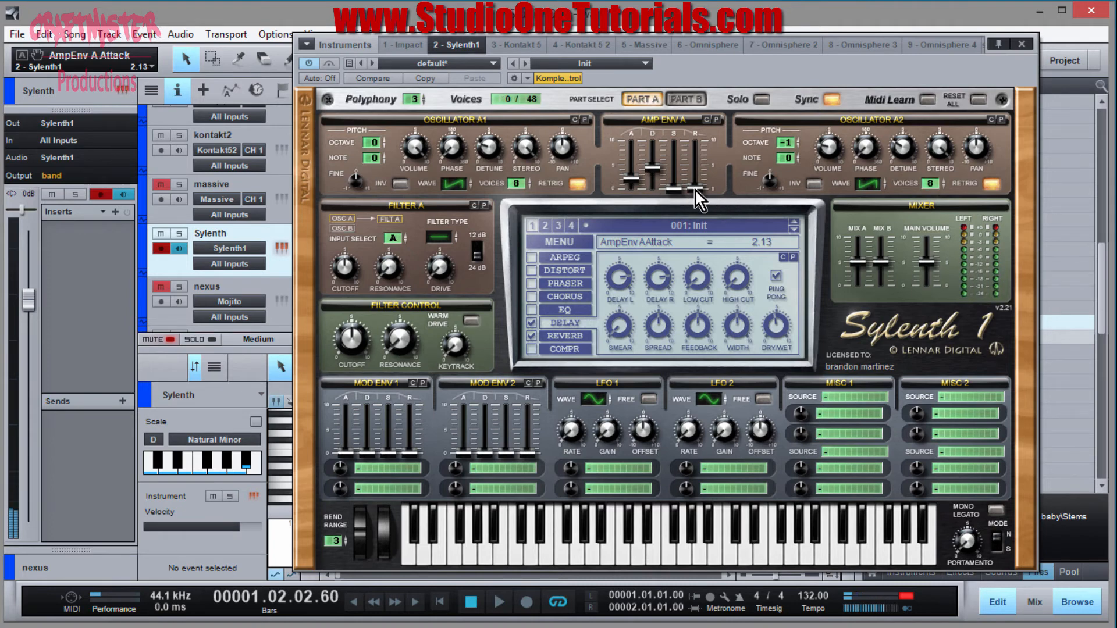
click(695, 191)
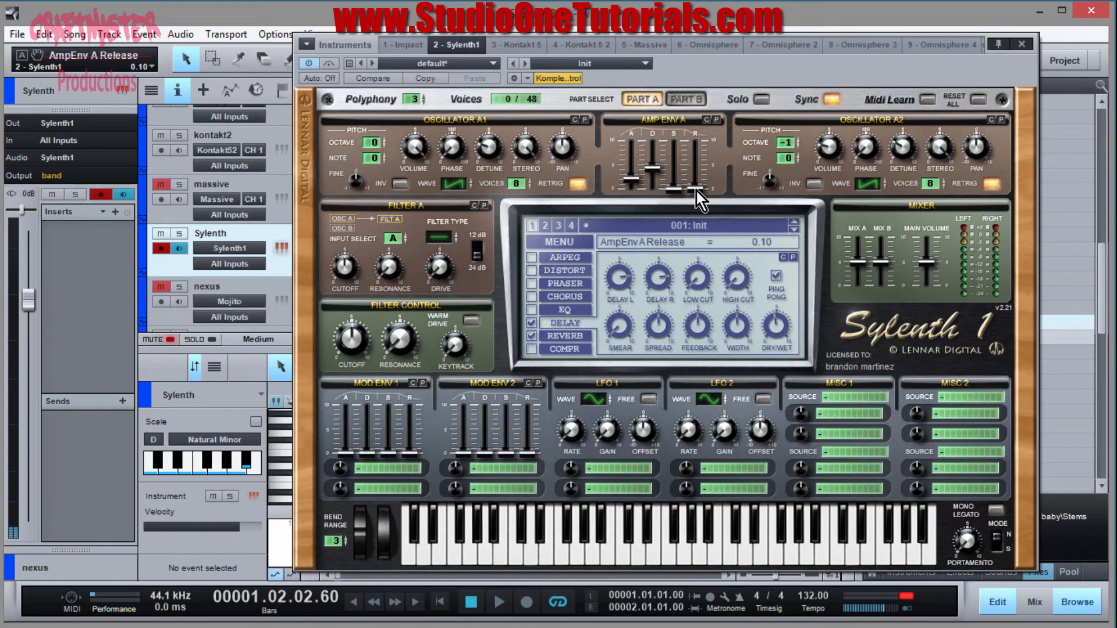
drag(696, 191, 643, 215)
key(space)
key(space)
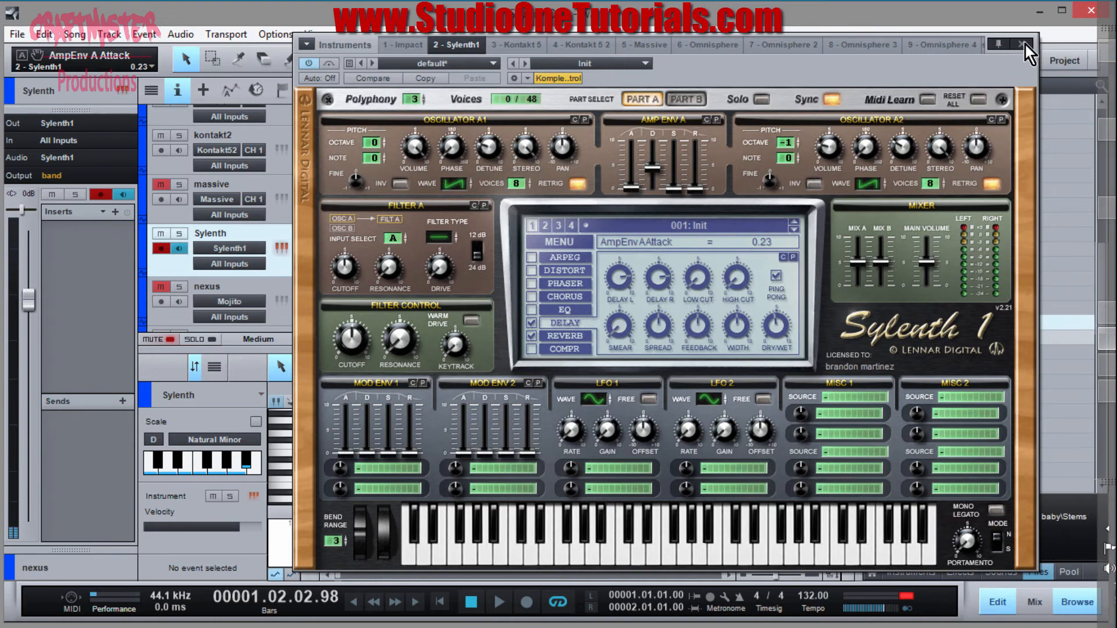
Step: Close Sylenth1, mute the Sylenth track and open the Massive instrument on the massive track
click(1022, 45)
click(161, 233)
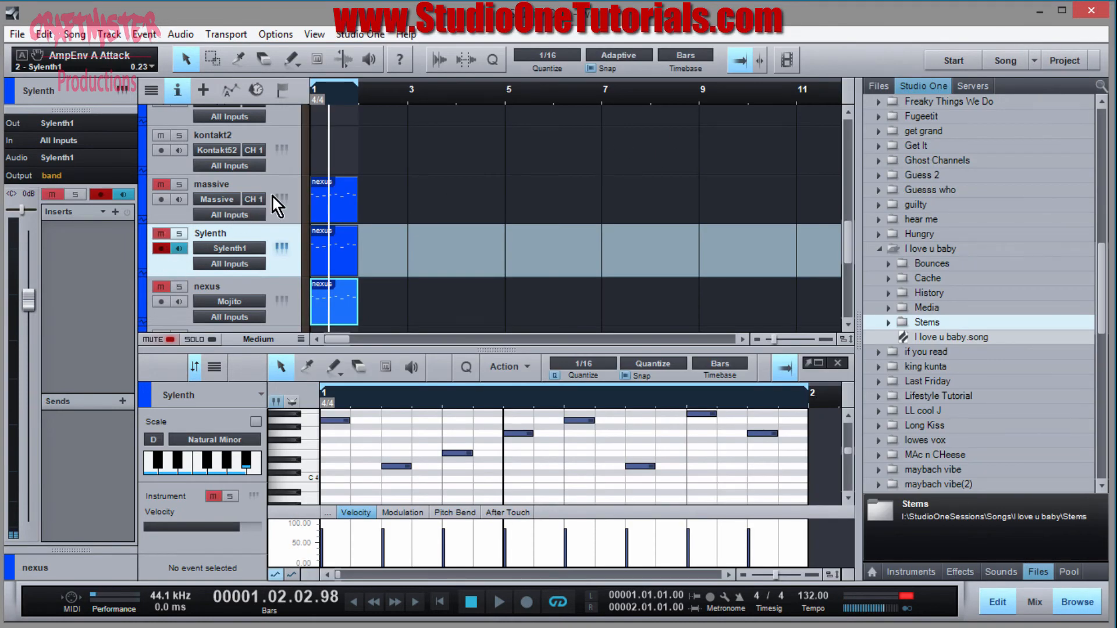
click(284, 201)
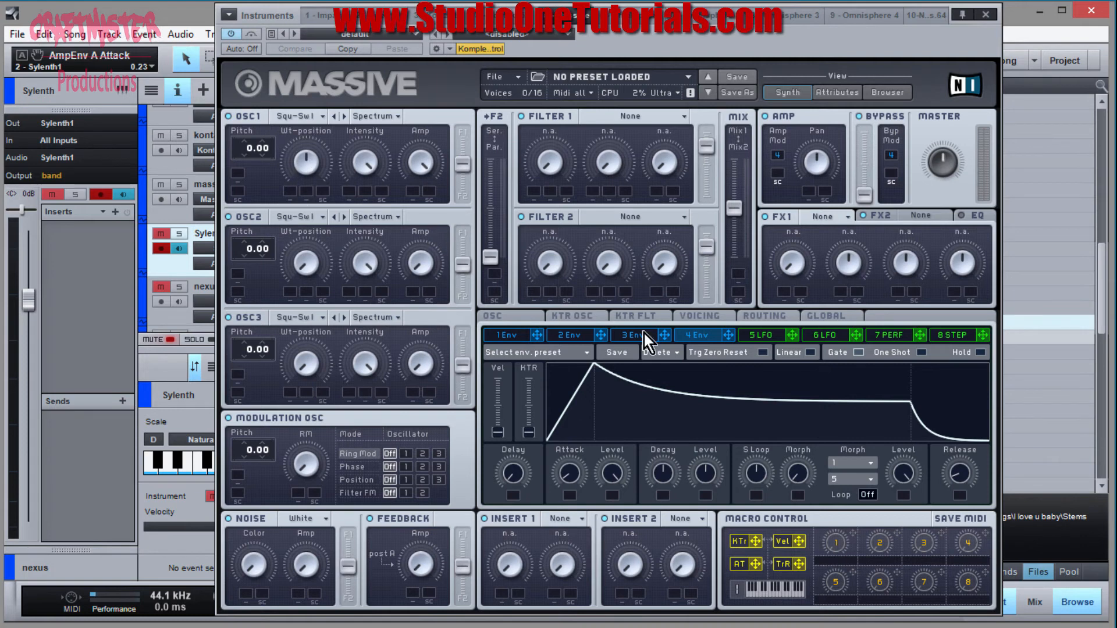
Step: Display Massive's envelope 4, lower its S Loop time and set its release to 0
click(524, 333)
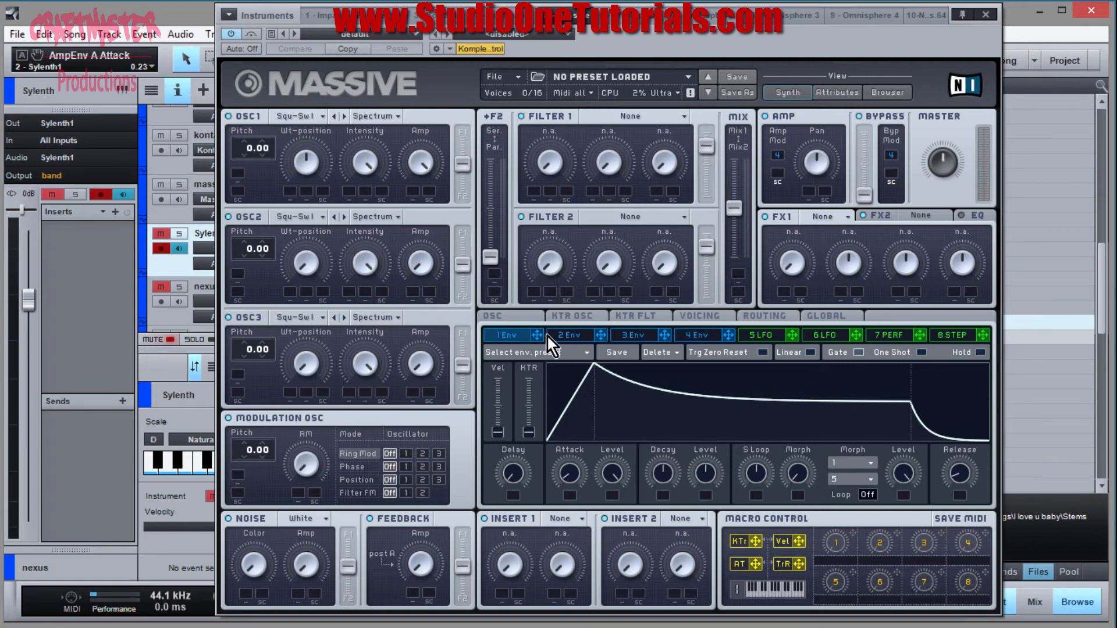
click(582, 336)
click(635, 337)
click(690, 337)
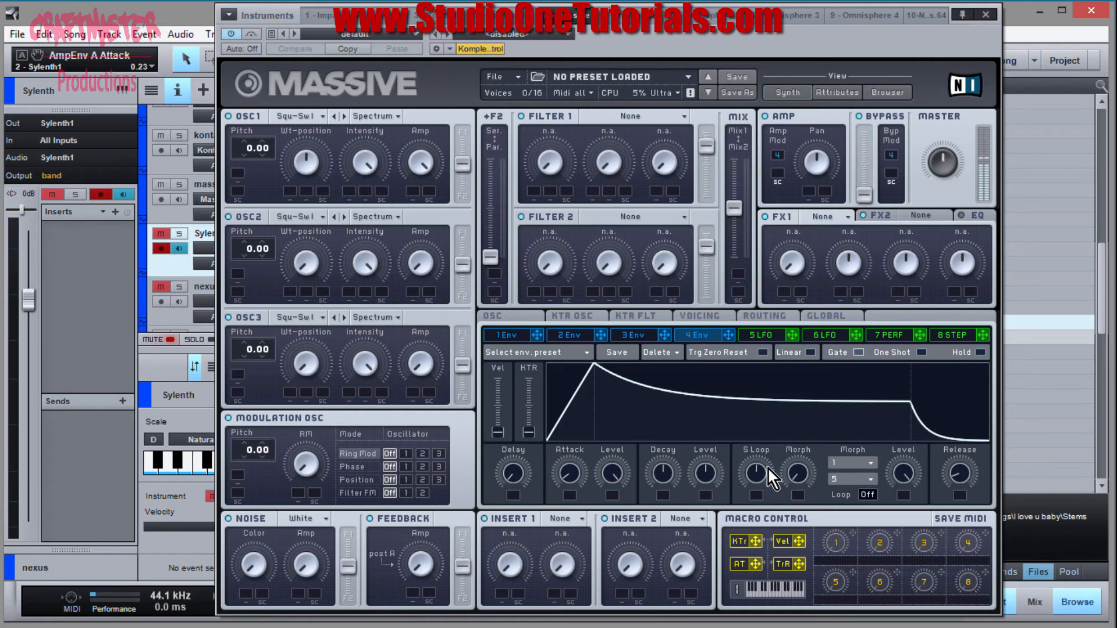
drag(769, 471, 767, 537)
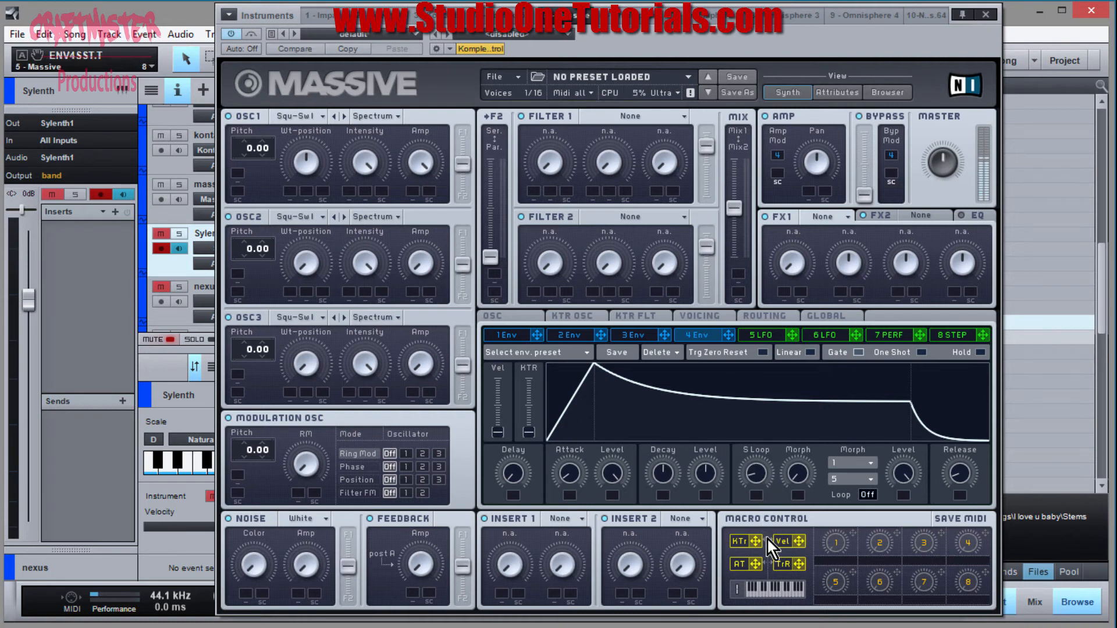
drag(958, 478, 962, 534)
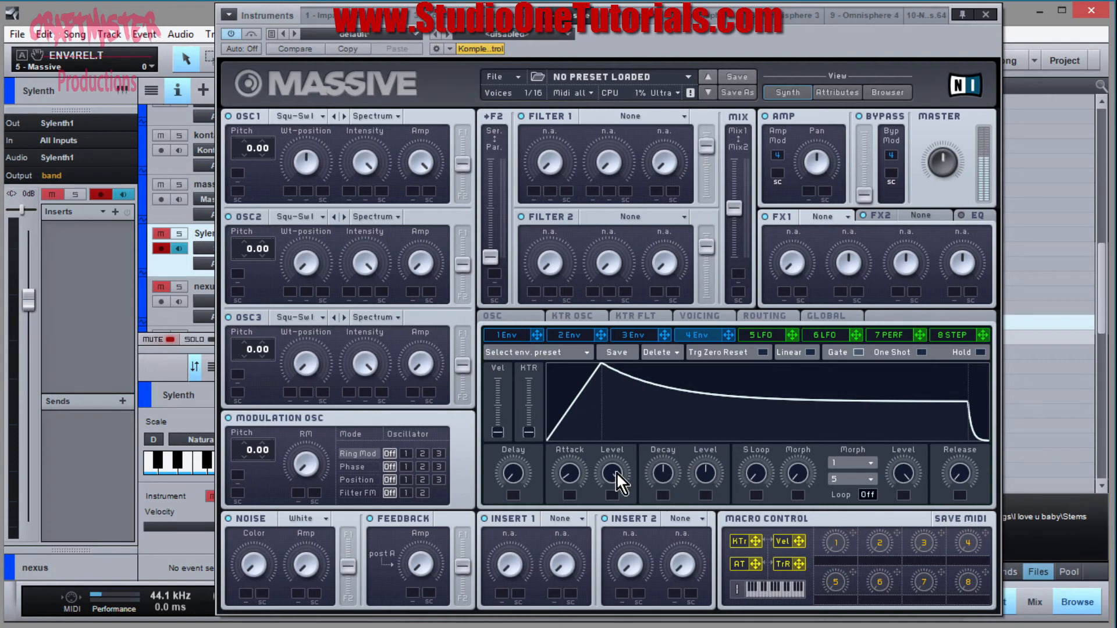
Step: Drop envelope 4's decay level to its minimum and shorten its decay and attack times for a pluck shape
drag(697, 466, 704, 540)
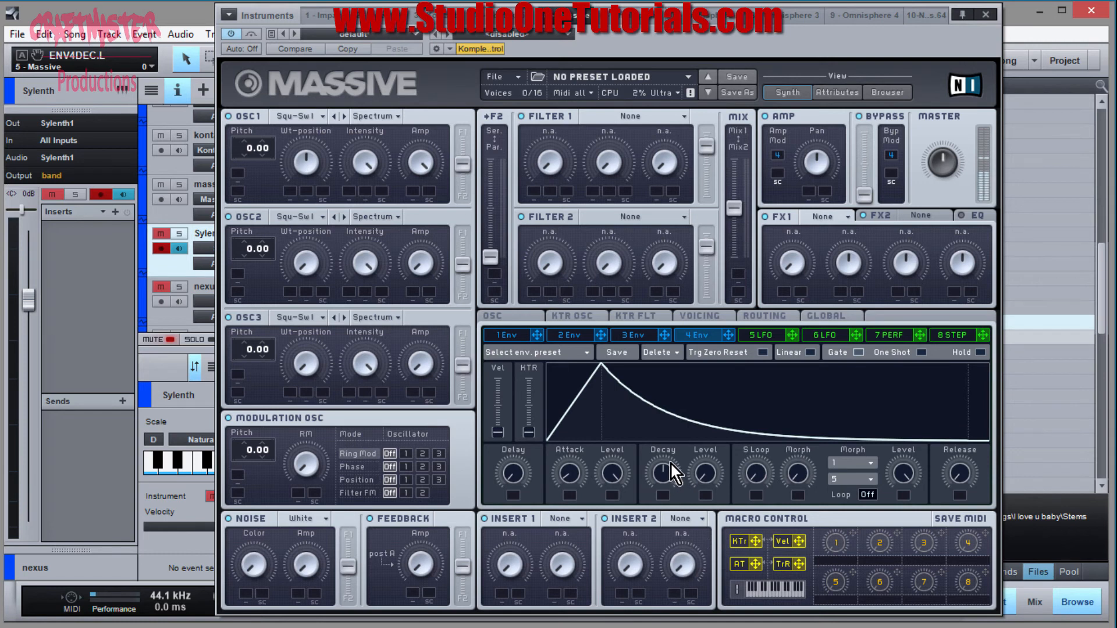
mouse_move(667, 476)
mouse_down()
mouse_move(665, 503)
mouse_move(666, 494)
mouse_up()
mouse_move(563, 473)
mouse_down()
mouse_move(573, 463)
mouse_move(577, 482)
mouse_up()
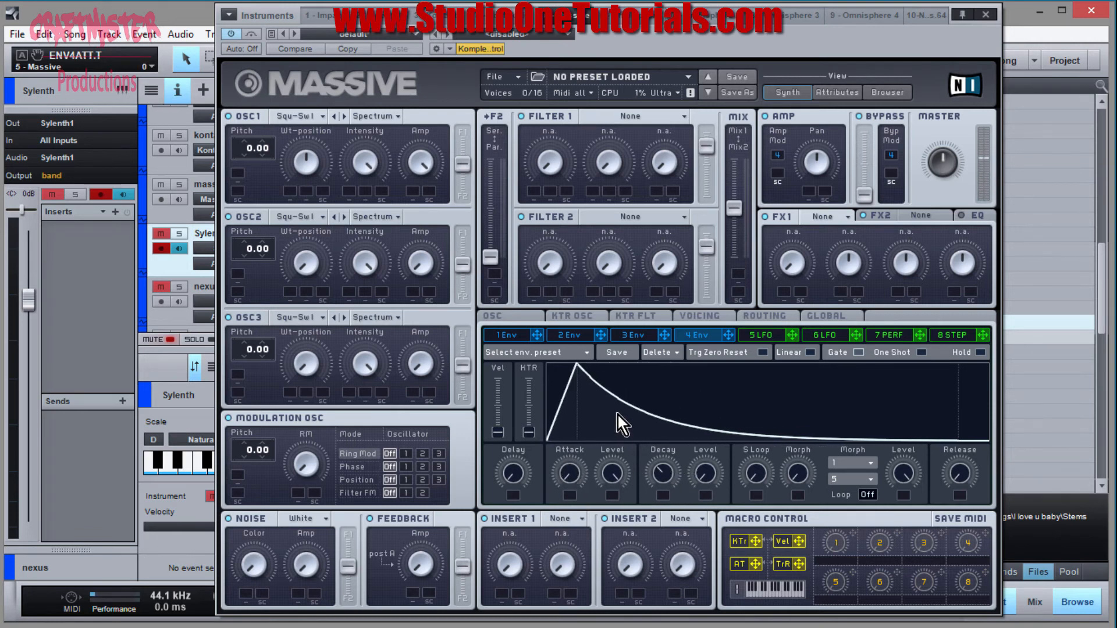
Step: Try the Multiplex wavetable on OSC1, settle on AdditivOctaves and set the Wt-position to 64
click(323, 118)
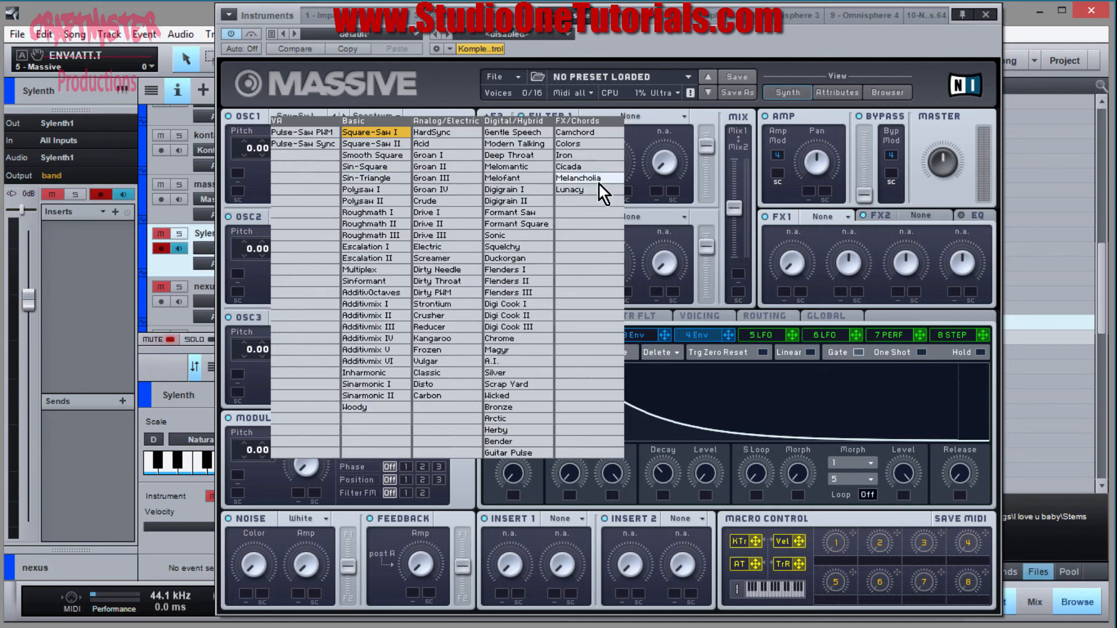
click(442, 90)
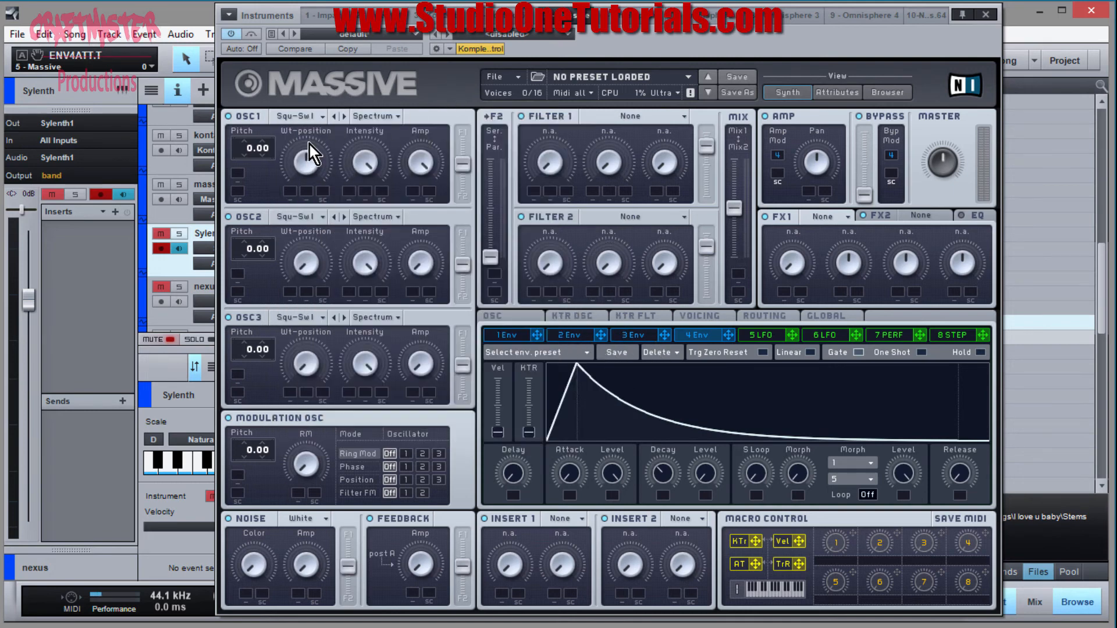
click(321, 117)
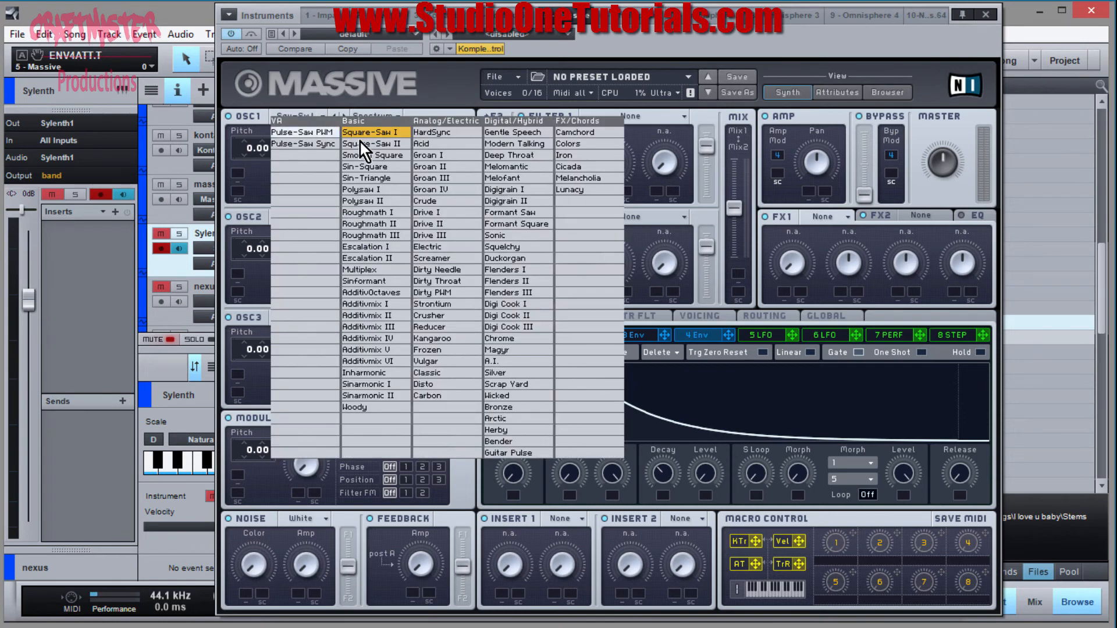
click(377, 271)
drag(302, 162, 325, 151)
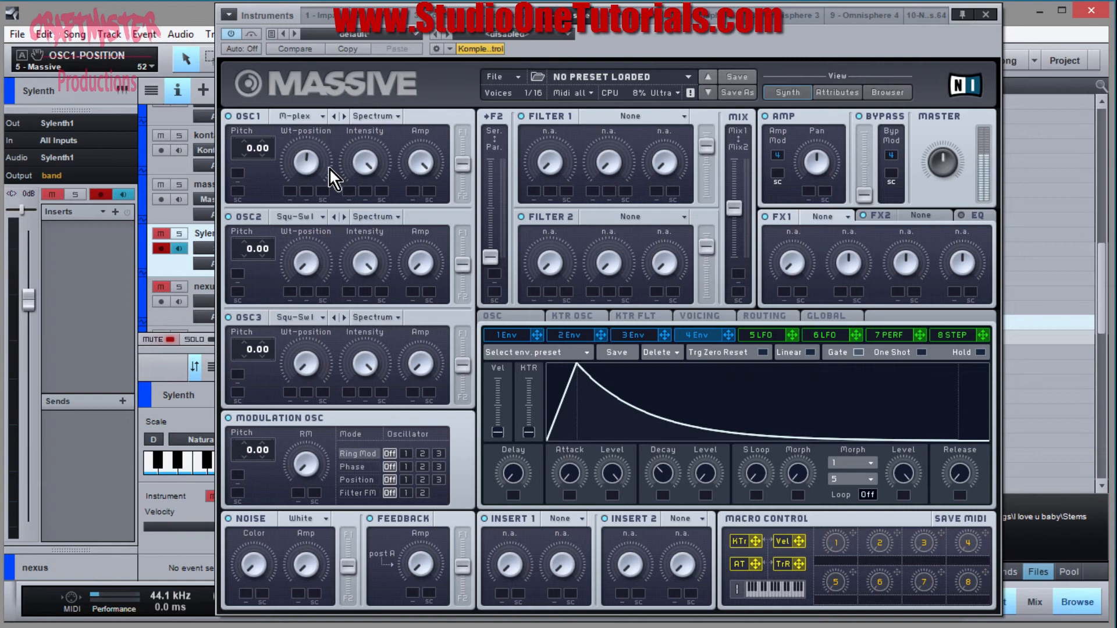
drag(301, 159, 335, 131)
click(348, 118)
click(348, 118)
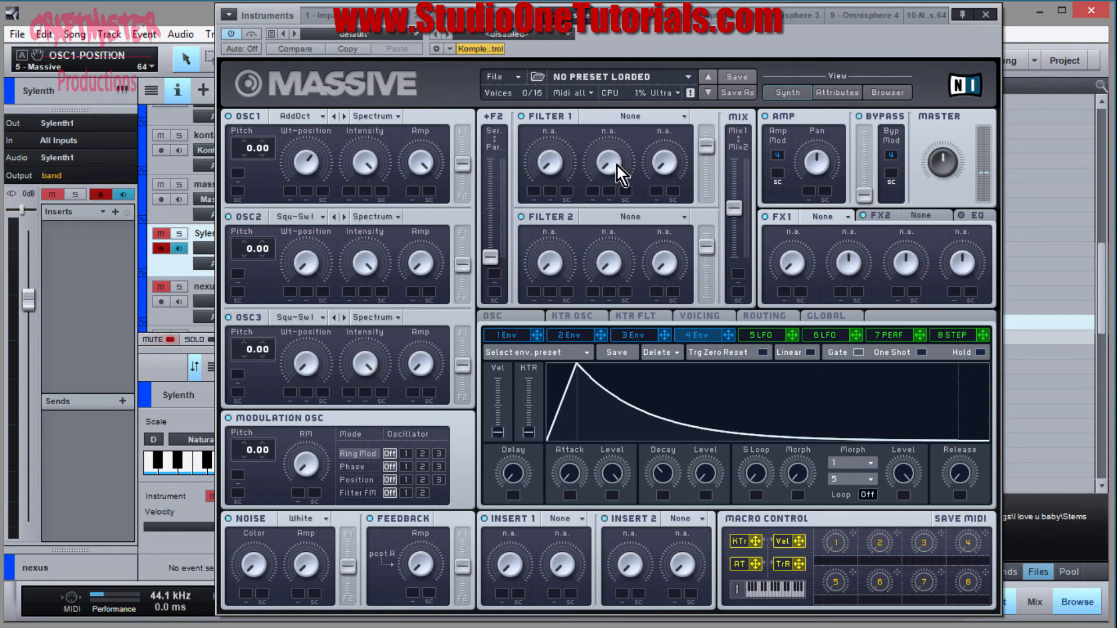
Step: Load Delay Synced in FX1, raise its dry/wet and set its damp to 66
click(833, 217)
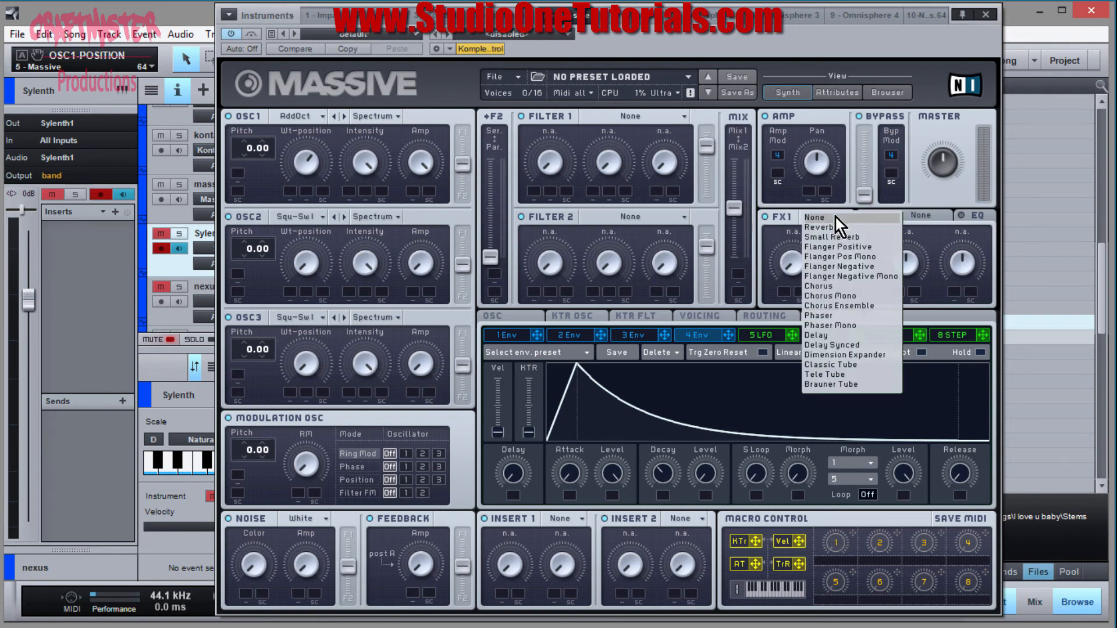
click(883, 347)
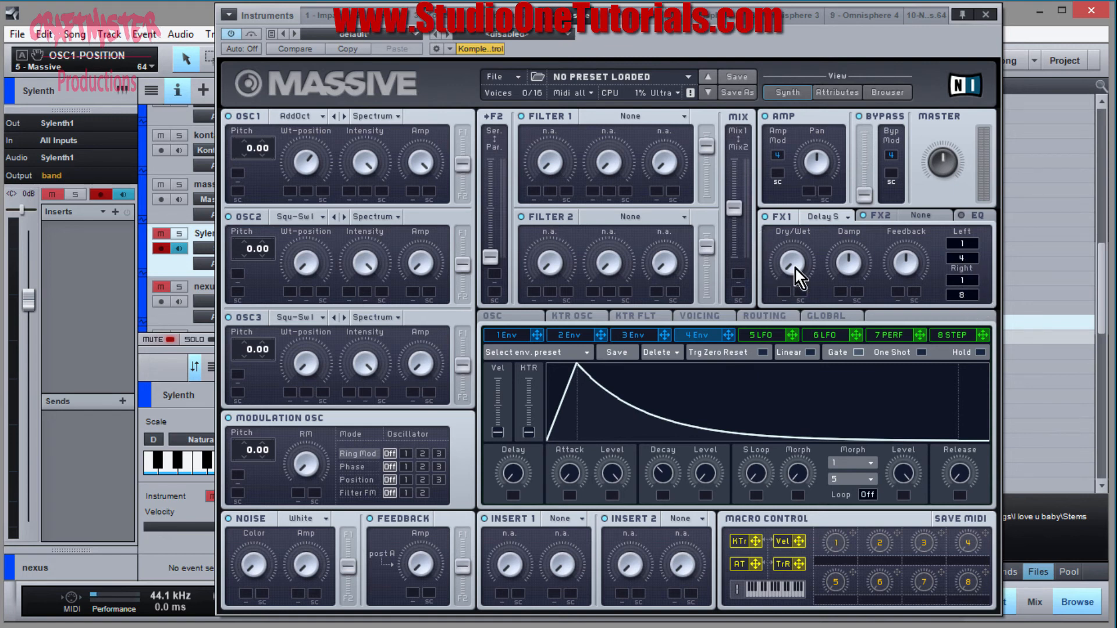
drag(795, 267, 803, 218)
click(851, 281)
drag(851, 282, 857, 243)
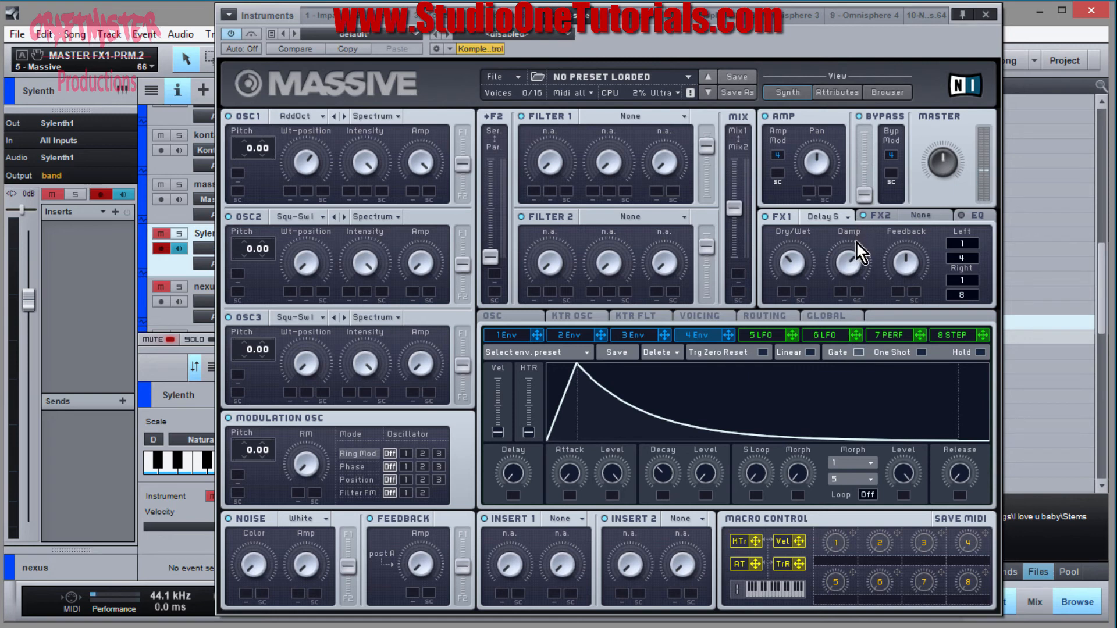
Step: Load Reverb in FX2 and adjust its dry/wet, size and color
click(918, 217)
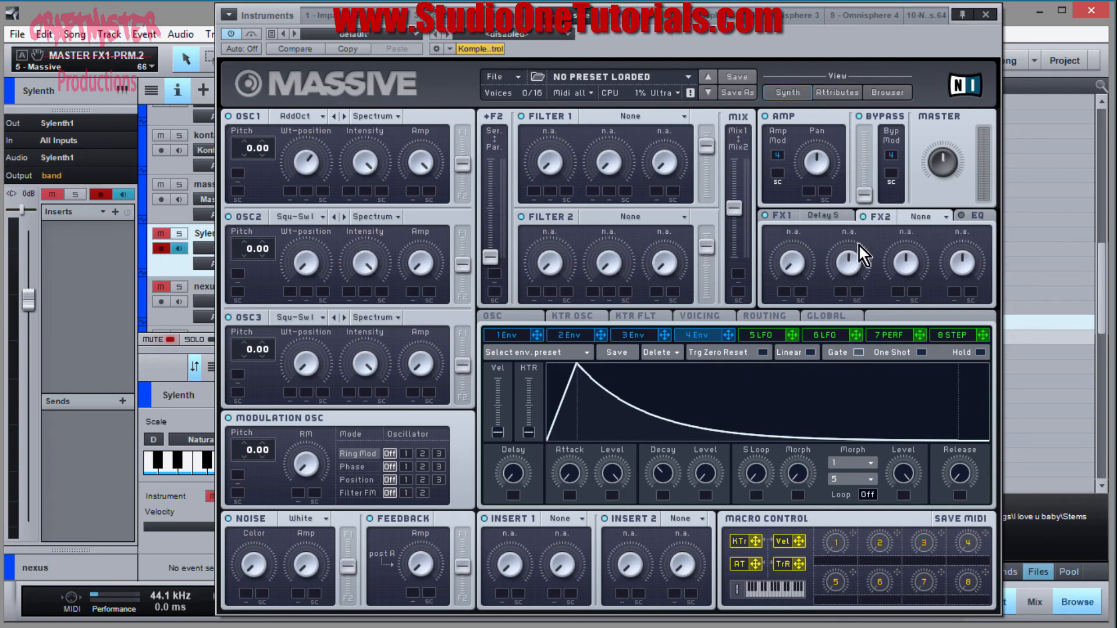
click(939, 218)
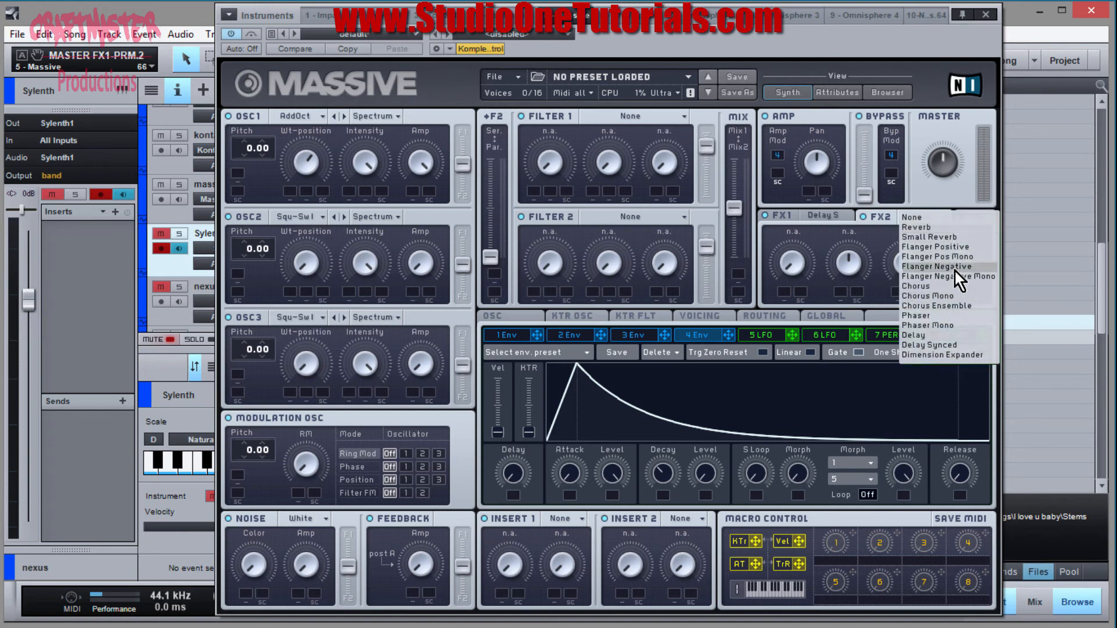
click(936, 228)
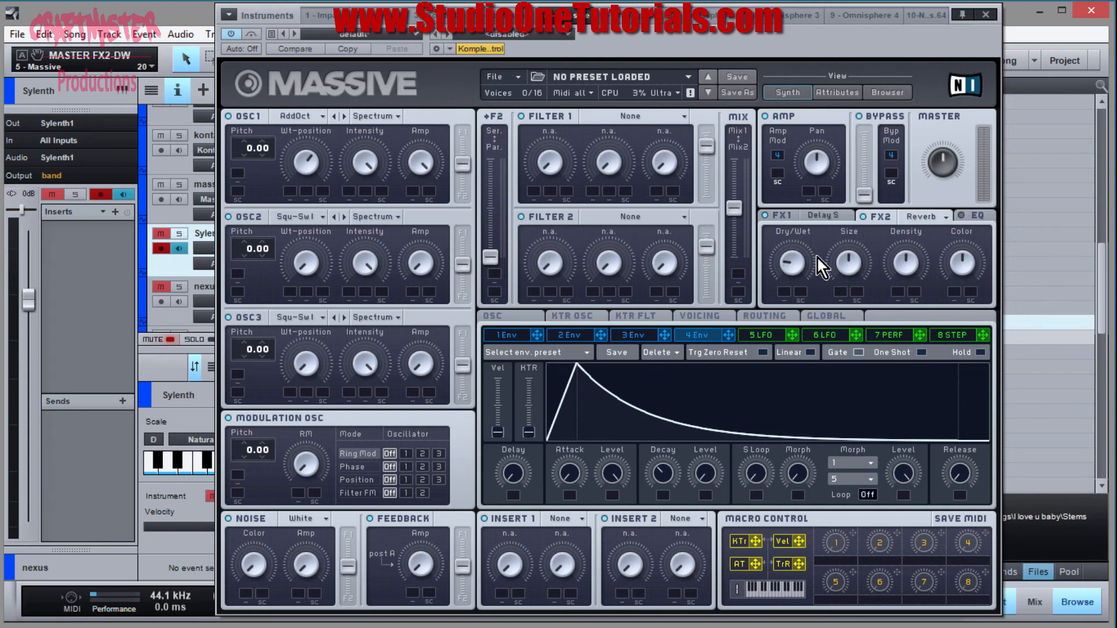
drag(805, 267, 843, 273)
drag(958, 265, 966, 231)
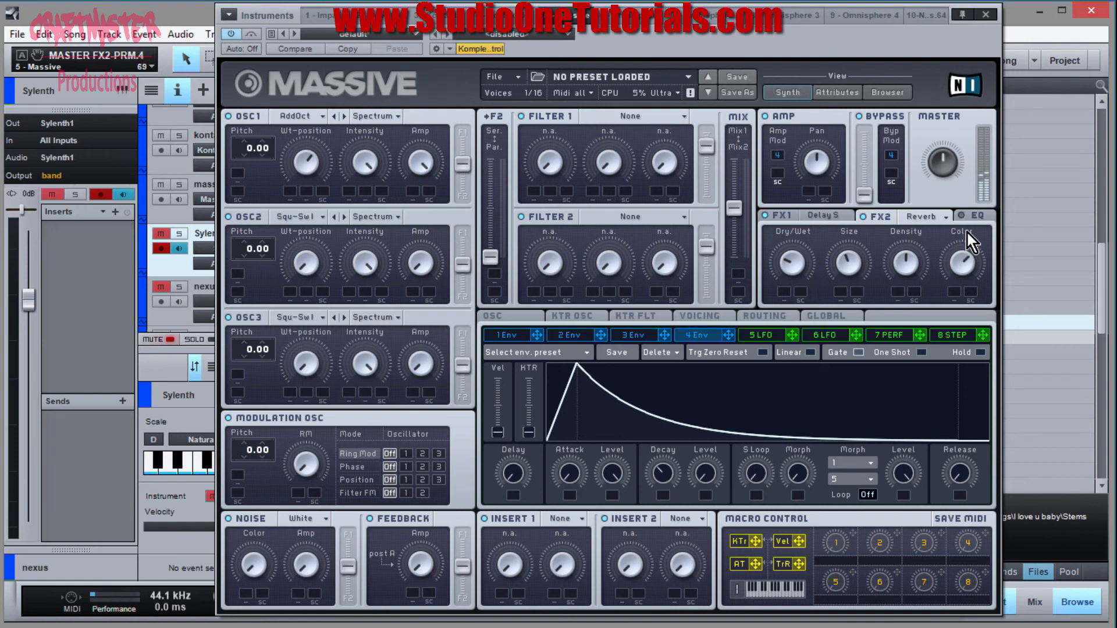
drag(857, 266, 859, 243)
Step: Raise OSC2's amp to 48 and change its wavetable to Polysaw I
click(423, 269)
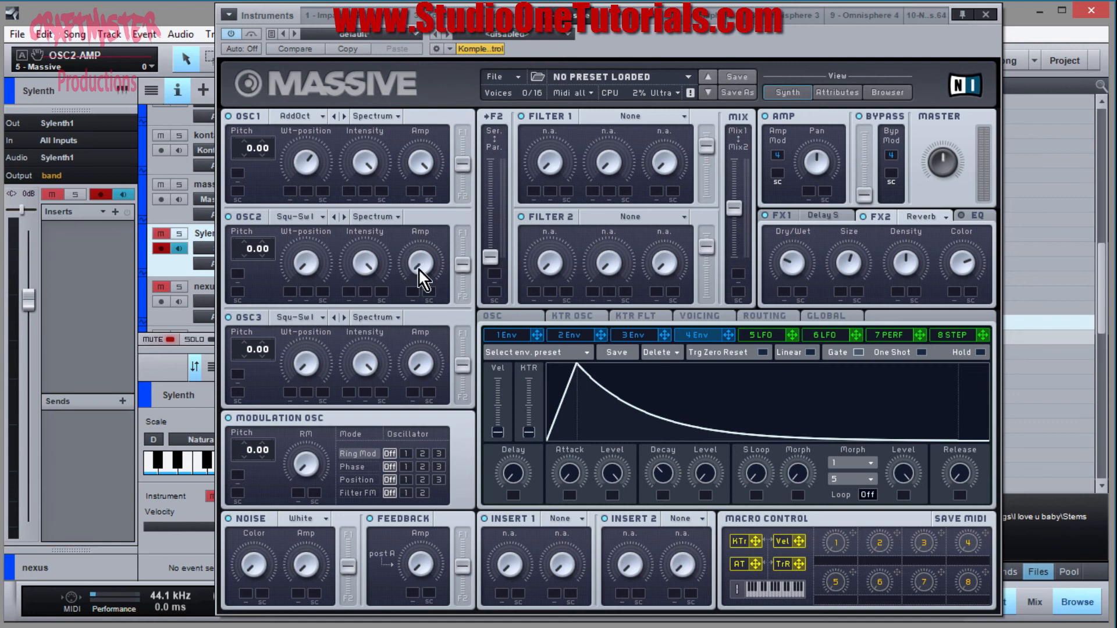
drag(418, 269, 433, 204)
drag(422, 255, 423, 279)
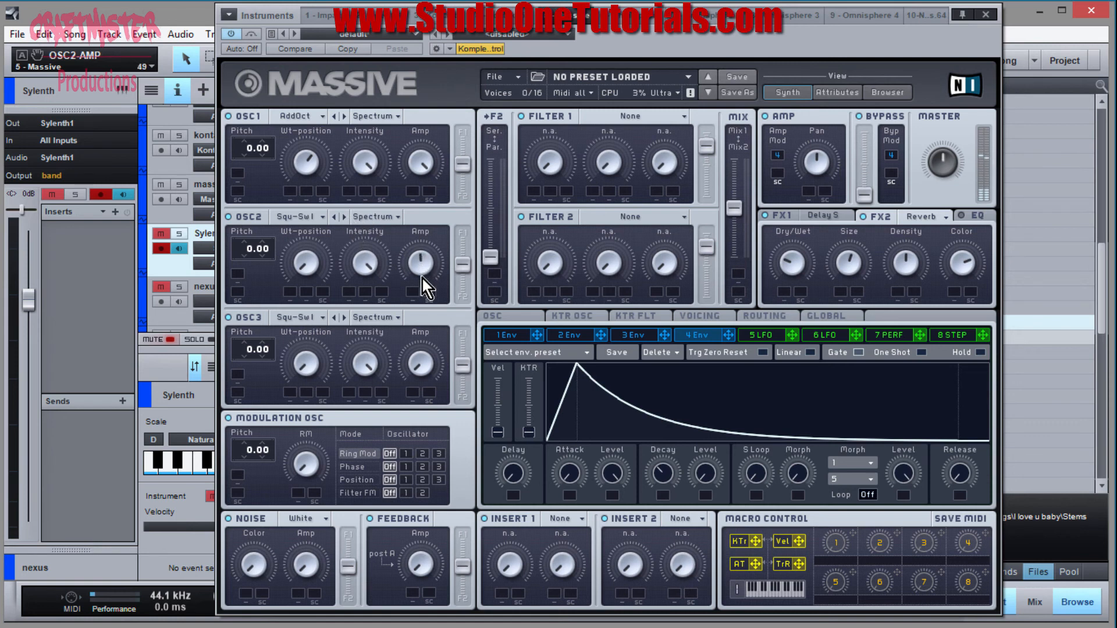
click(345, 217)
click(344, 217)
click(344, 218)
click(344, 218)
click(343, 217)
Step: Set Filter 1 to Daft with cutoff at 68 and resonance at 31
click(685, 117)
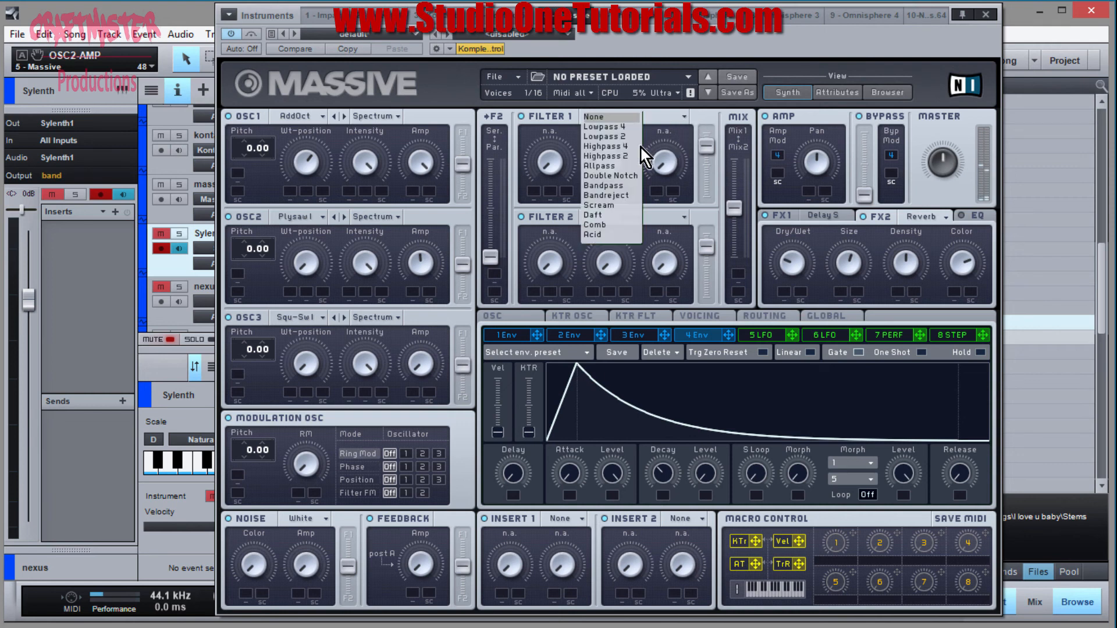
click(635, 217)
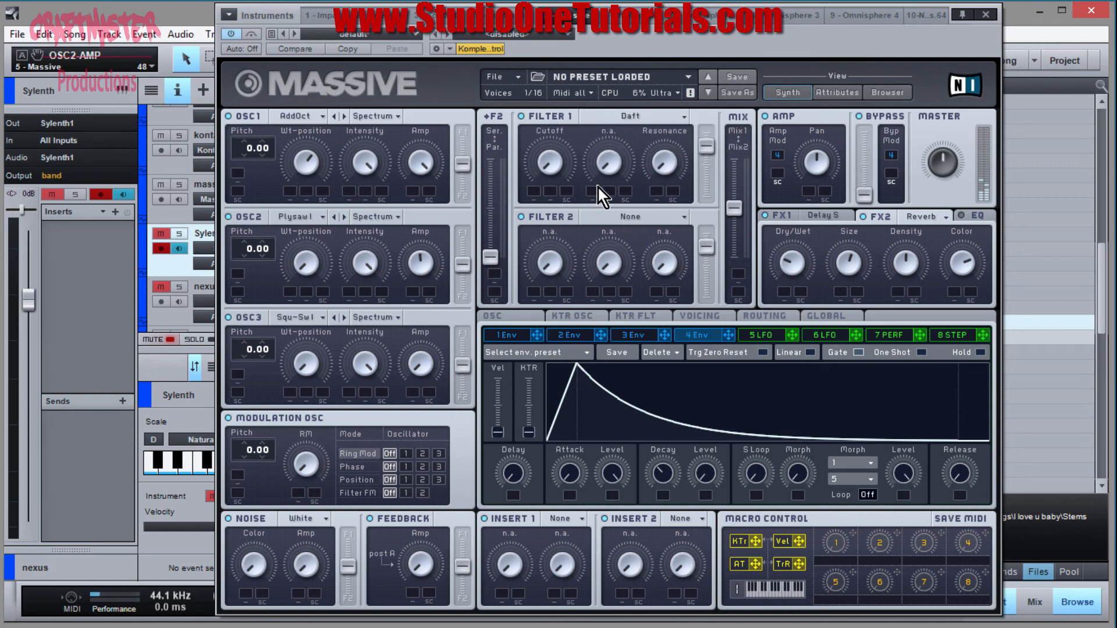
drag(563, 90, 567, 79)
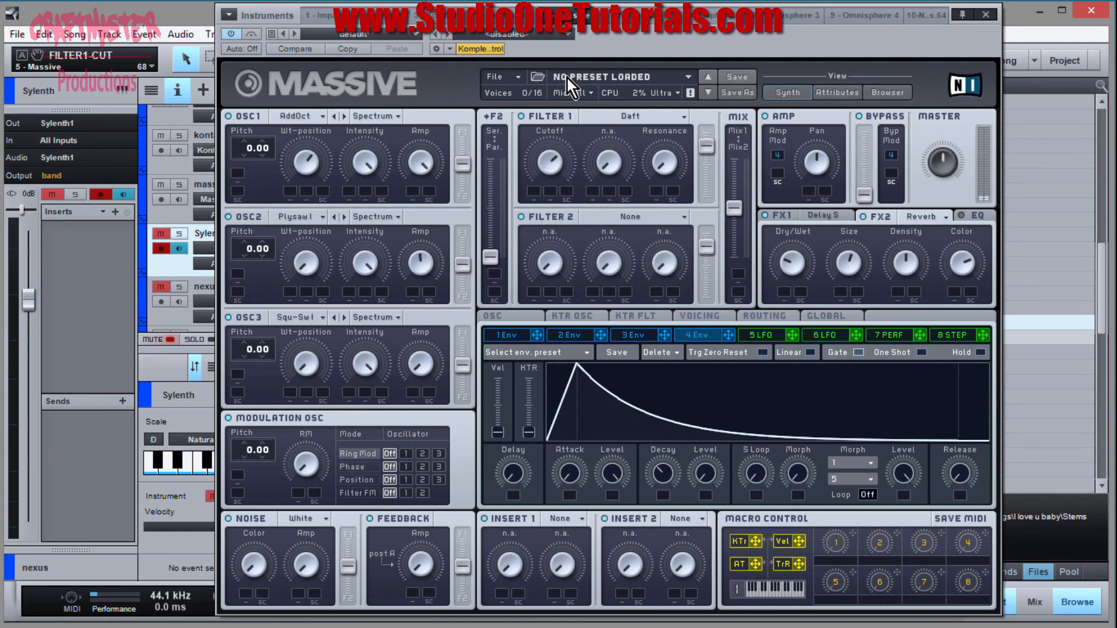
drag(661, 167, 672, 123)
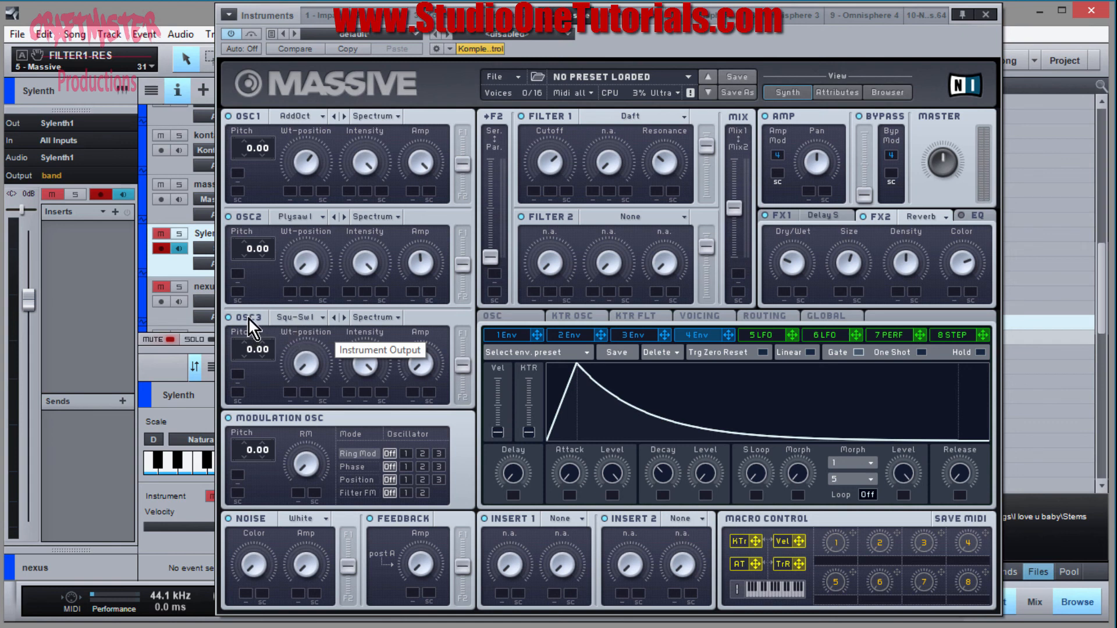
Step: Raise OSC3's amp and step its wavetable forward to Polysaw II
drag(417, 365, 422, 317)
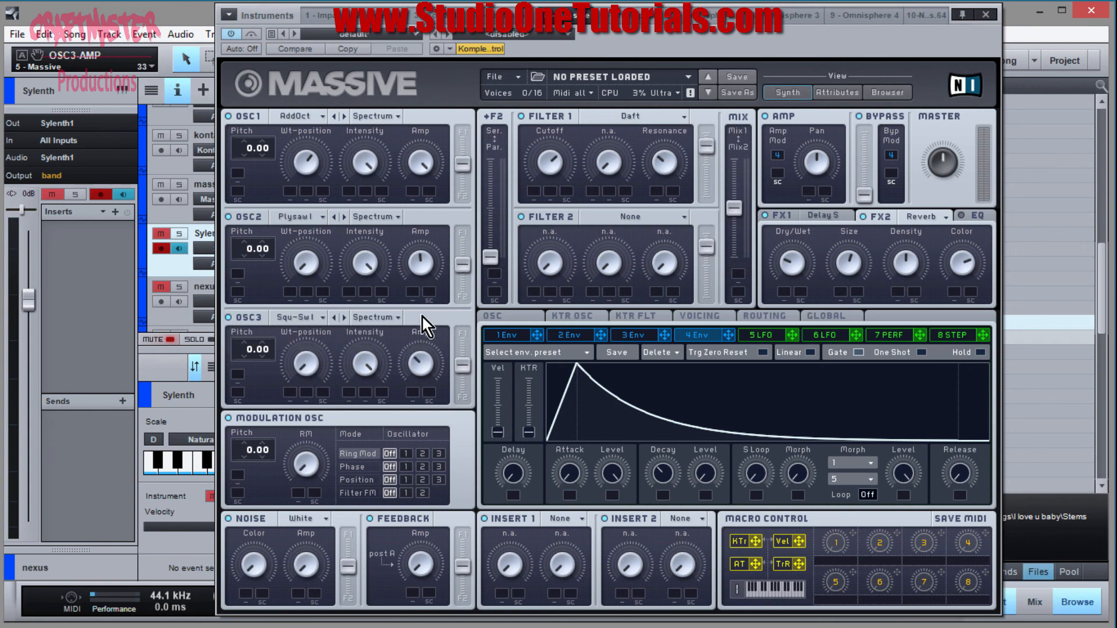
drag(423, 363, 421, 332)
click(345, 319)
click(346, 318)
click(345, 318)
Step: Set OSC3's pitch to 12.00 and its wavetable to Roughmath II, and bring up the FX1 delay settings
drag(251, 350, 255, 329)
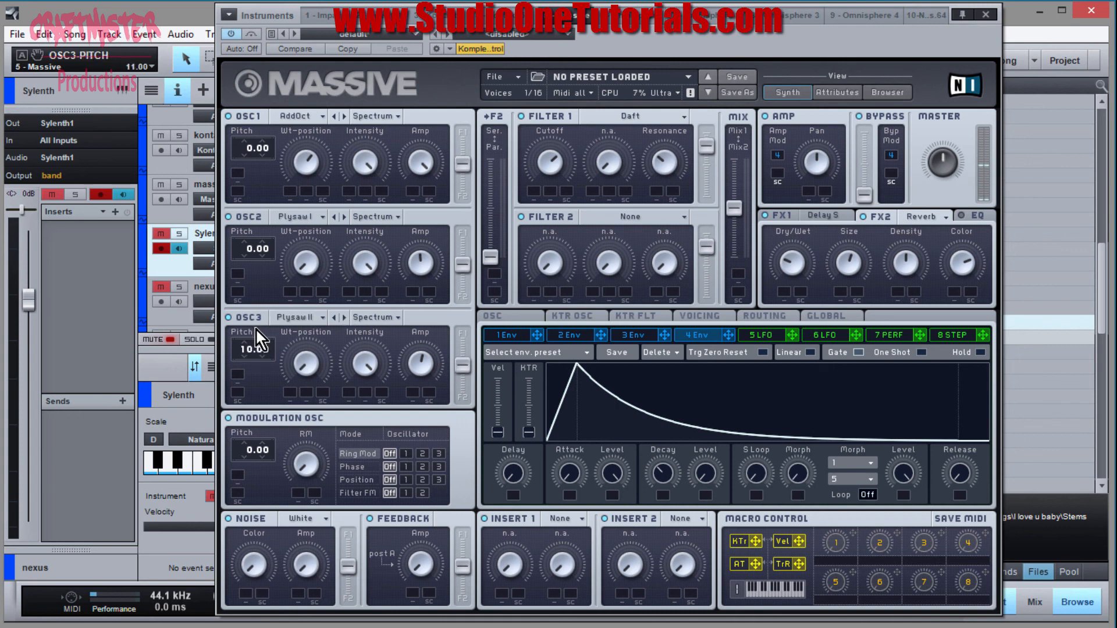
click(346, 319)
click(345, 318)
click(834, 215)
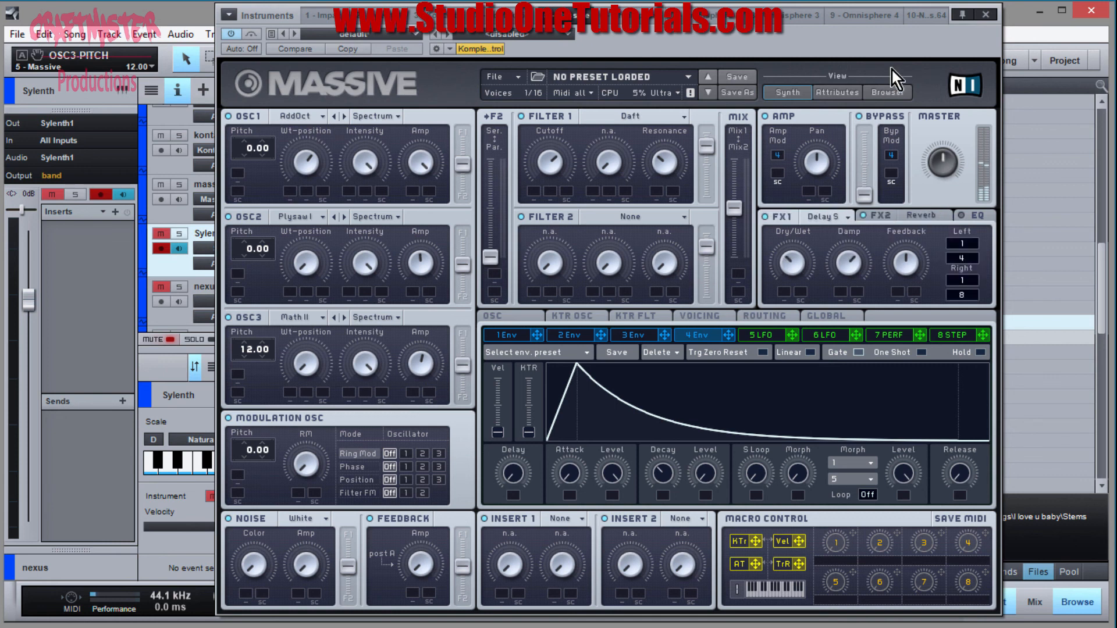